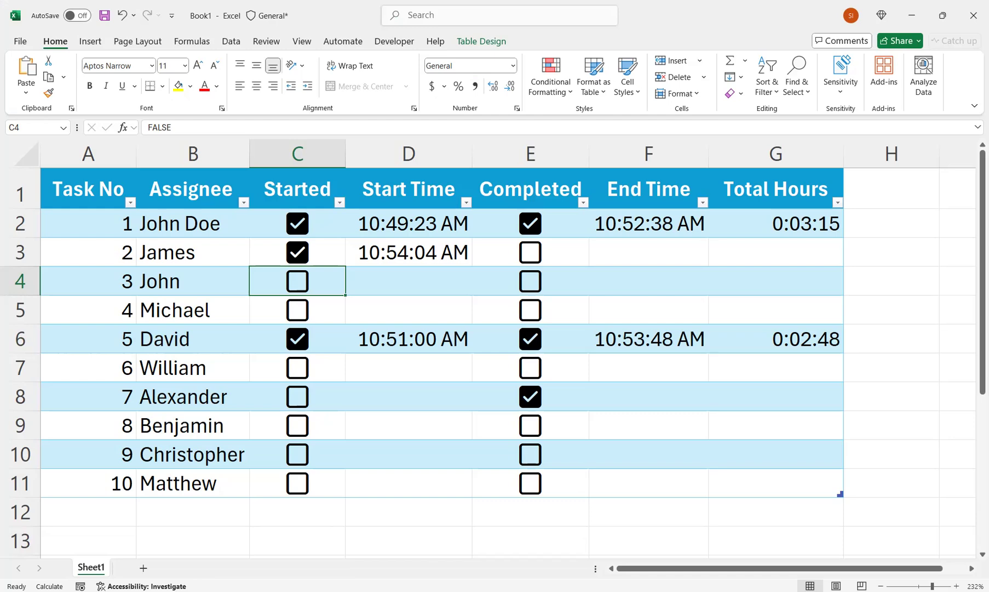
Step: Add a new worksheet and enter the headers in and out in A1 and B1
left_click(143, 568)
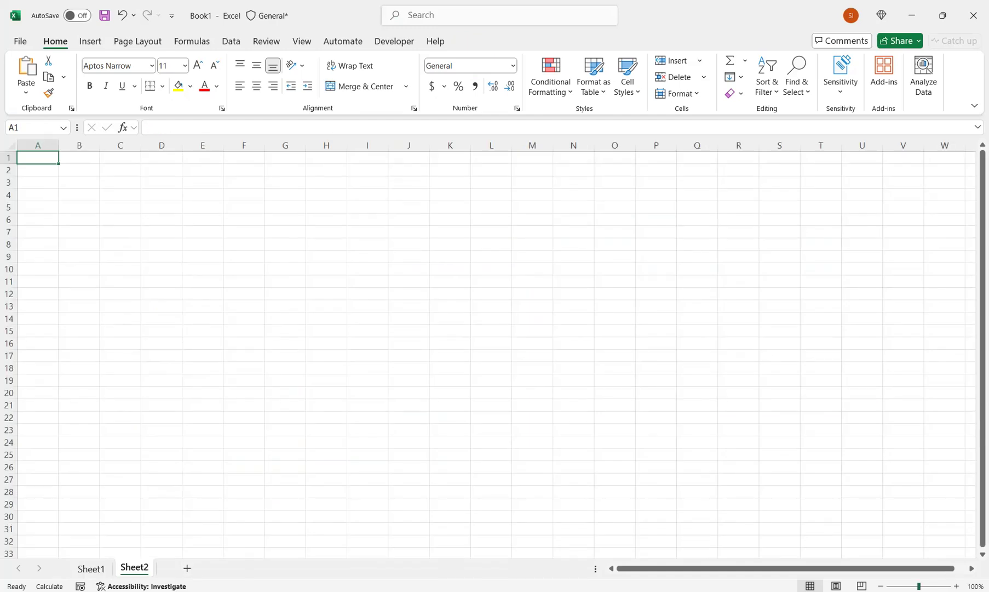
scroll(495, 351, "up", 8)
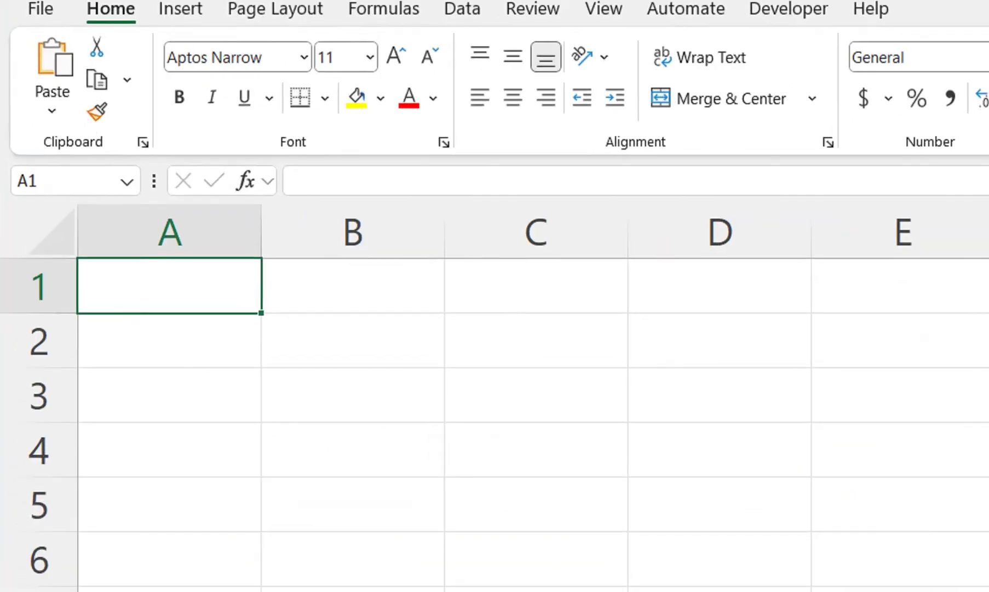
type("in")
key("Tab")
type("out")
key("Return")
Step: Enter the time 09:00 in A2 and 09:00am, without a space, in A3 under the in header
type("09")
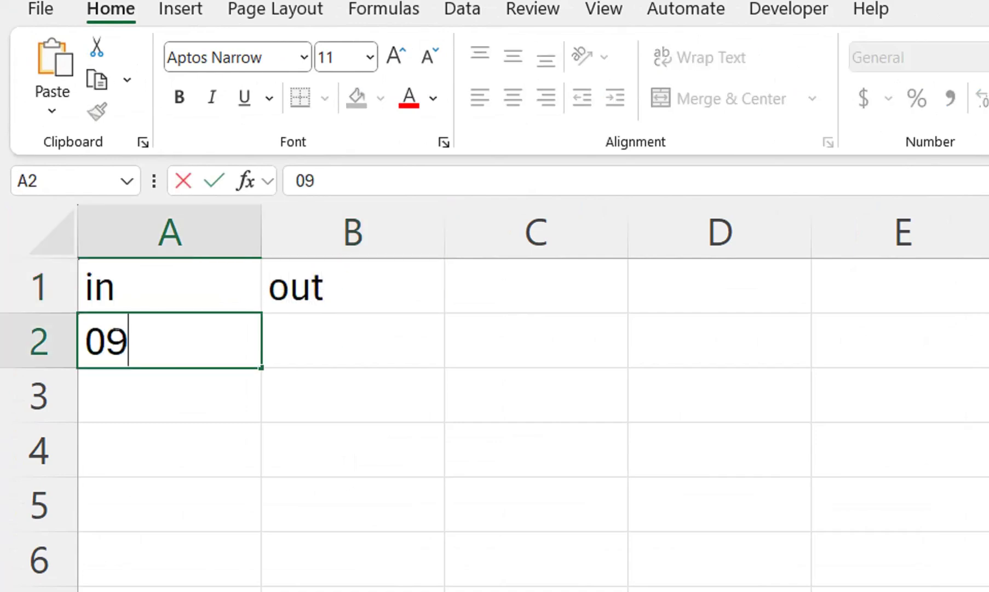
type(":00")
key("Return")
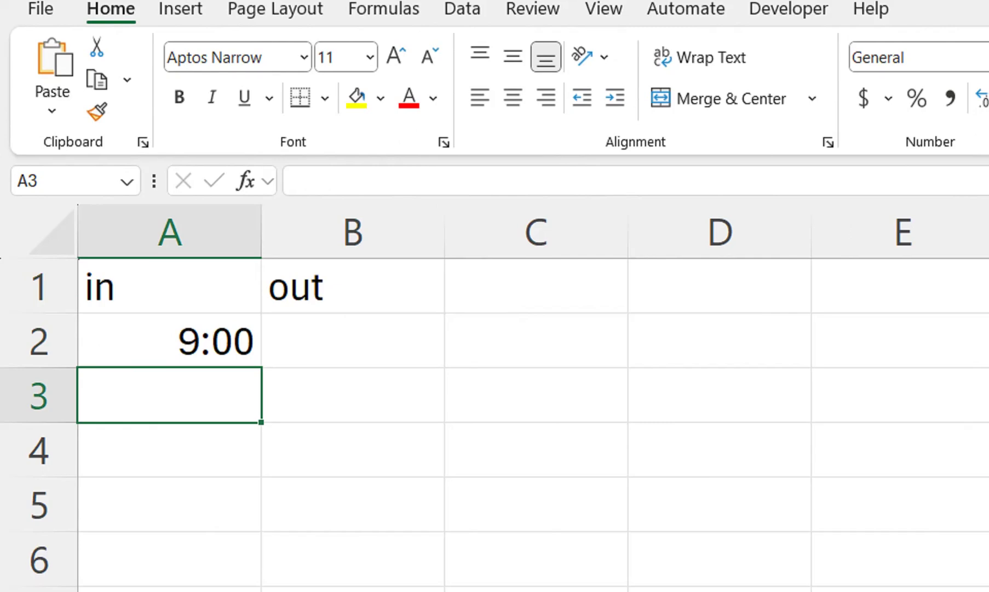
key("Up")
key("Down")
type("09")
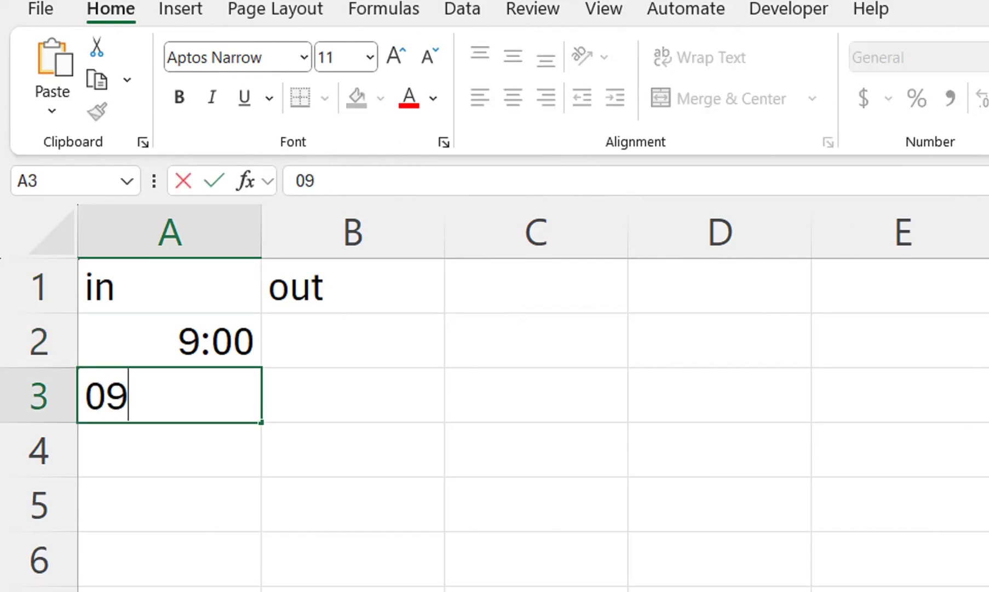
type(":00am")
key("Return")
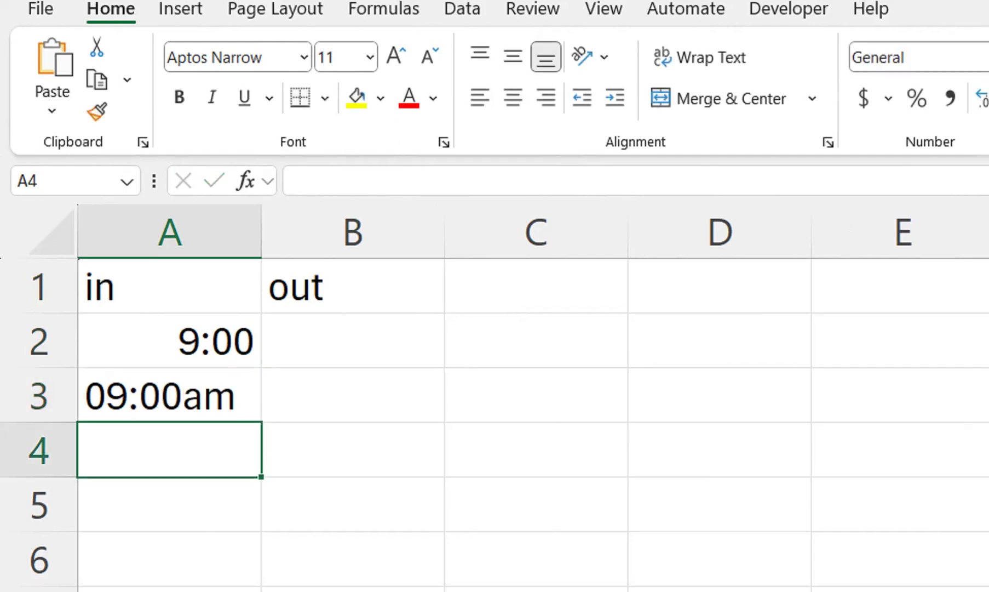
Step: Enter the times 09:00 AM in A4 and 09:00 PM in A5, with a space before the suffix
type("09:")
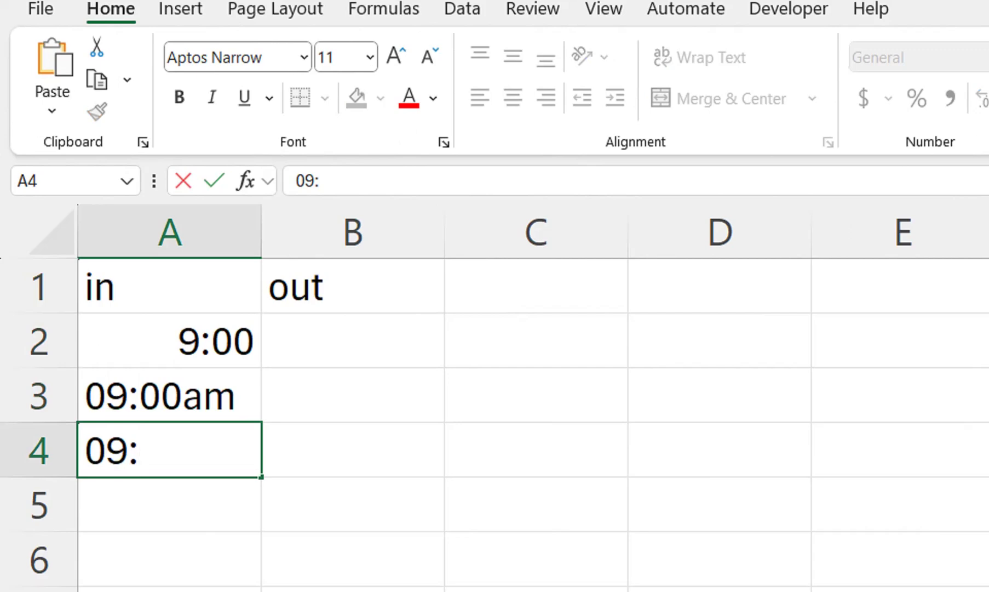
type("00 ")
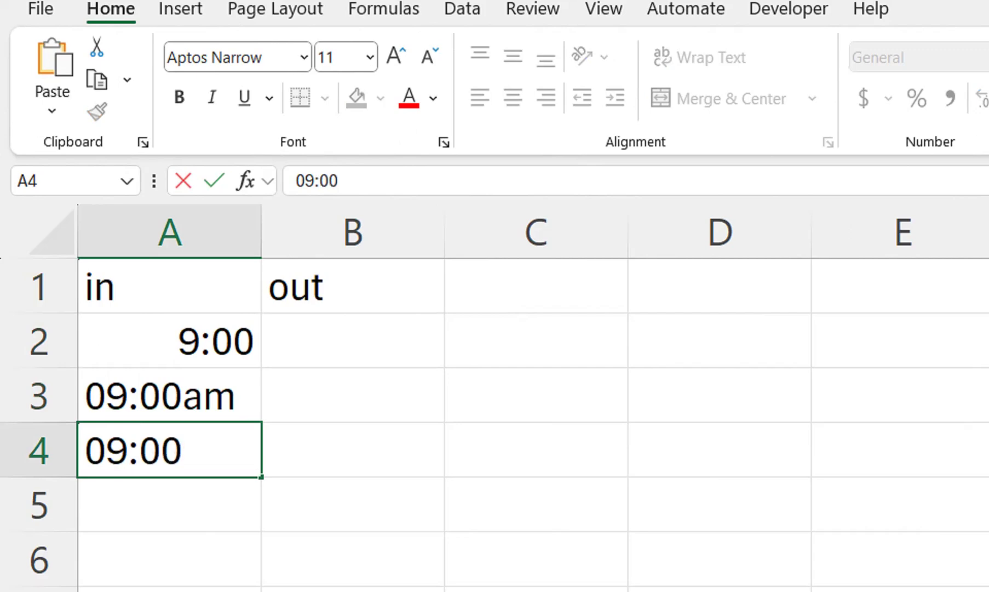
type("AM")
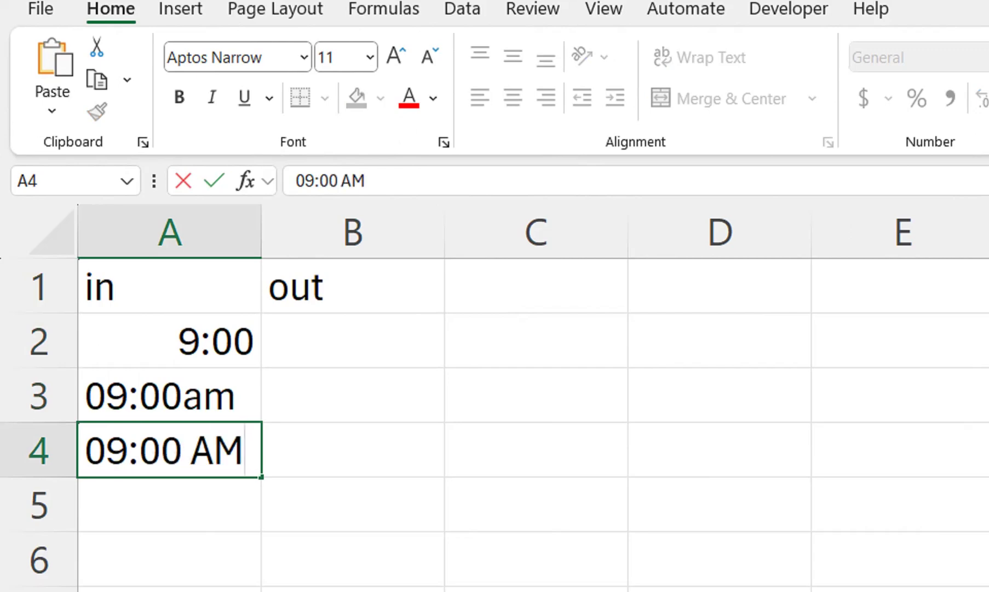
key("Return")
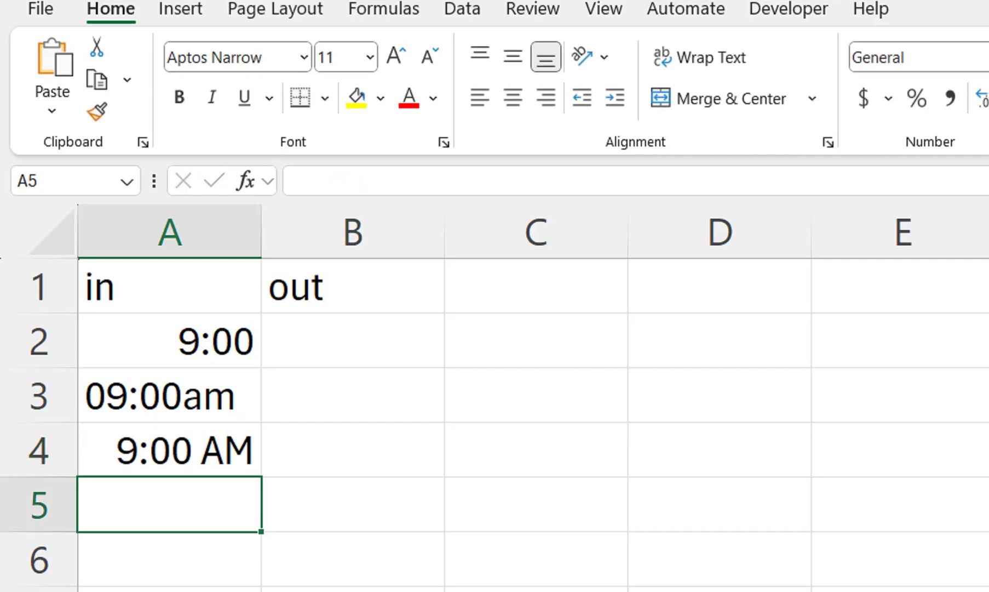
type("09:0")
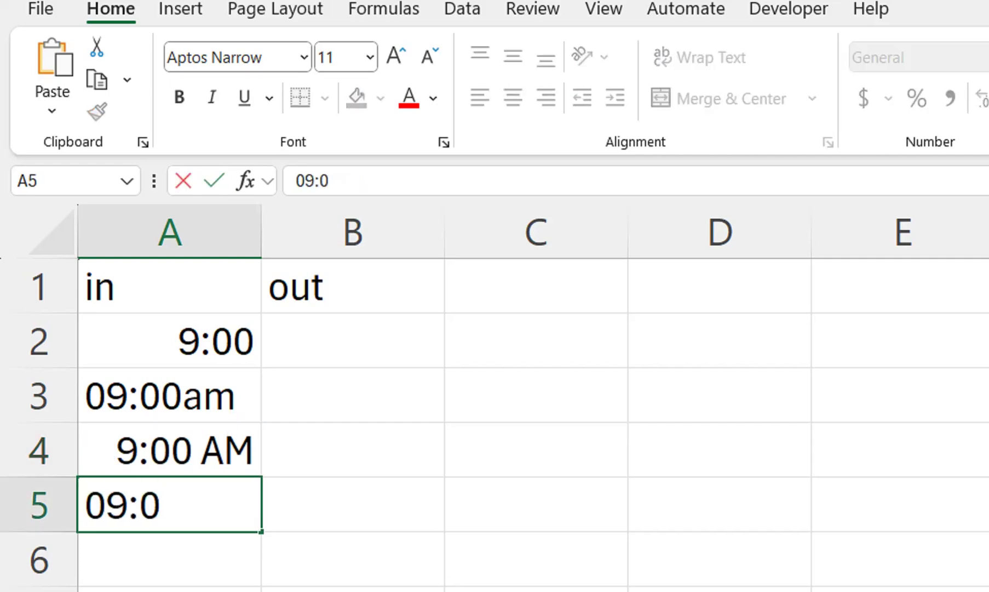
type("0 PM")
key("Return")
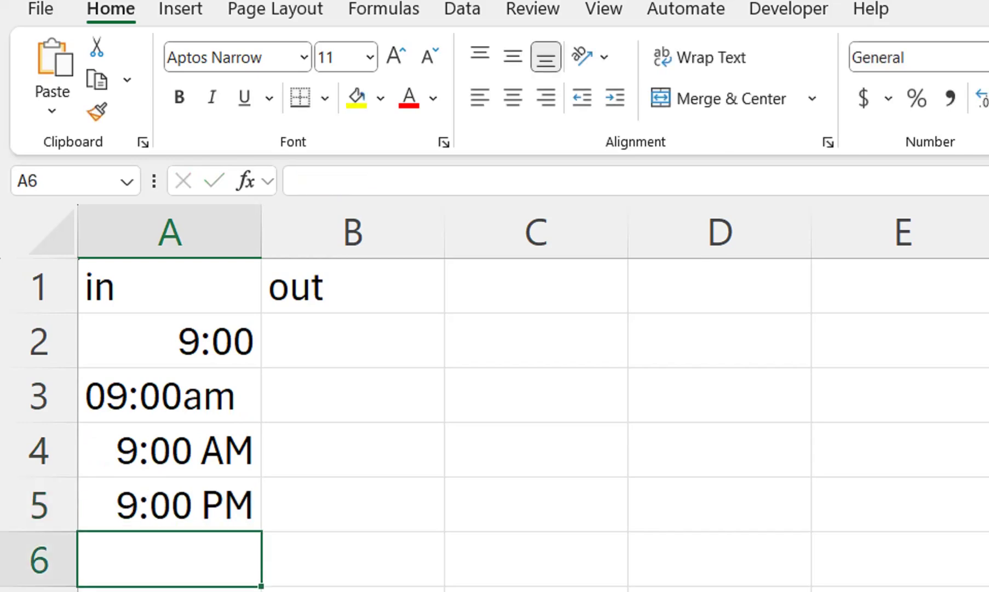
Step: Examine how each time entry in A2 to A5 is stored, comparing the cell values and number formats
key("Up")
key("Up")
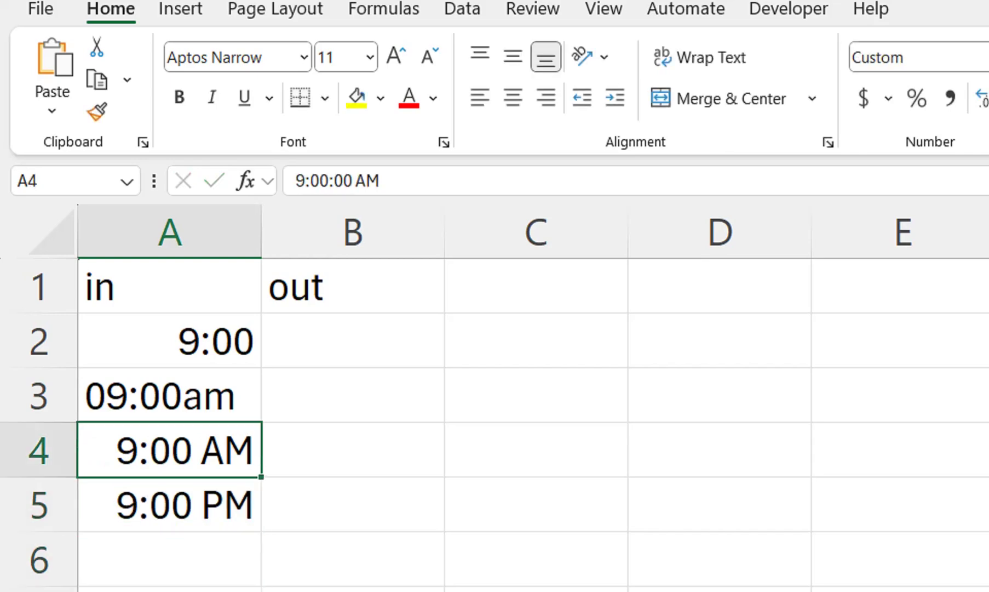
key("Down")
key("Up")
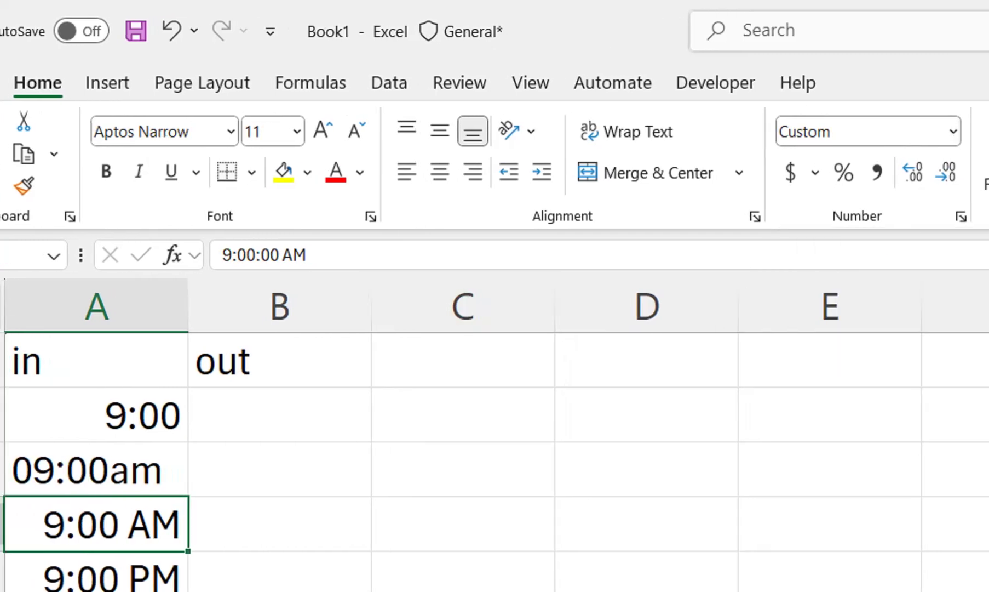
key("Up")
left_click(328, 382)
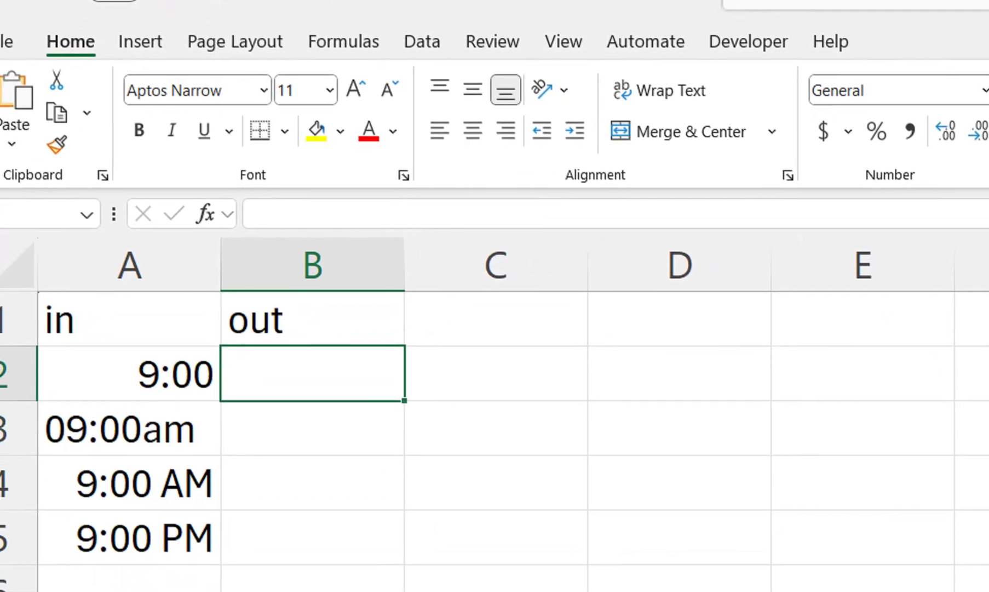
left_click(111, 459)
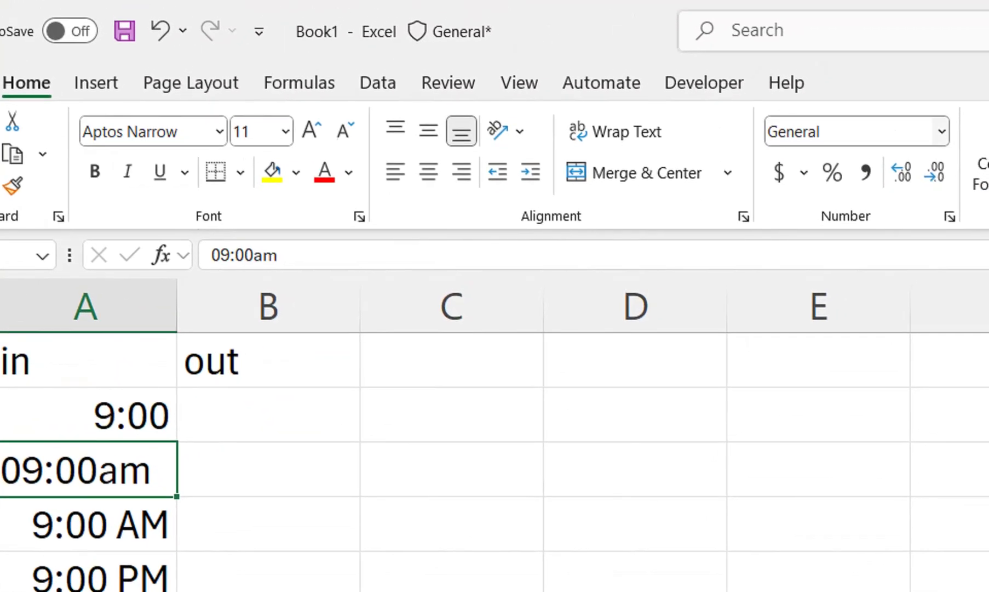
left_click(99, 415)
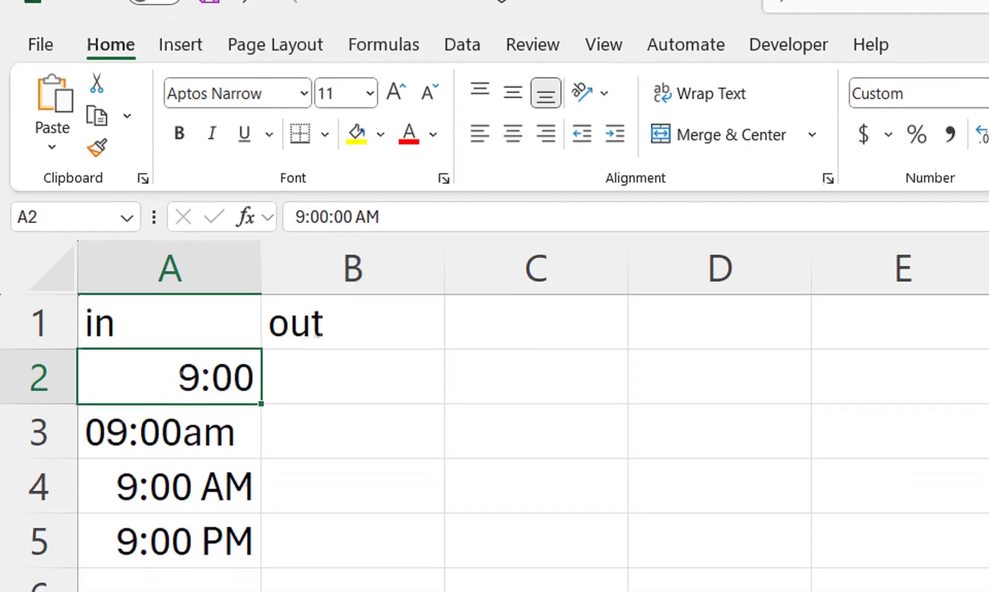
left_click(169, 515)
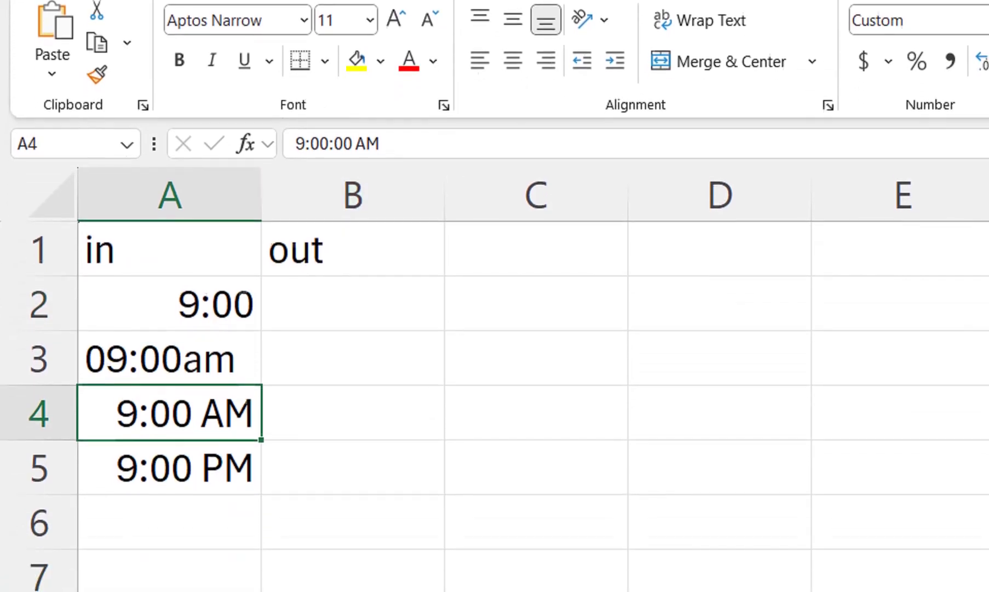
left_click(169, 467)
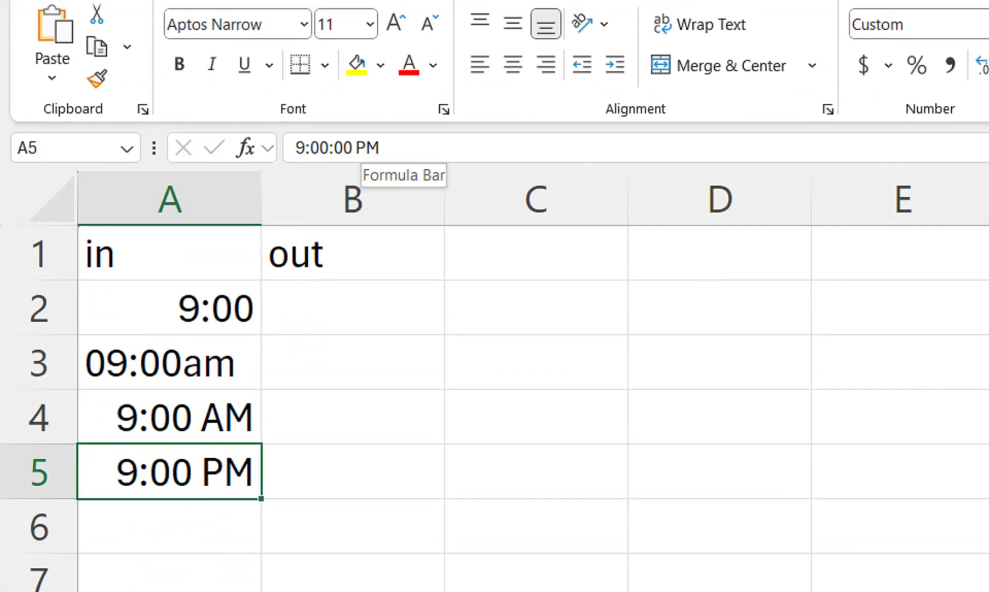
left_click(353, 307)
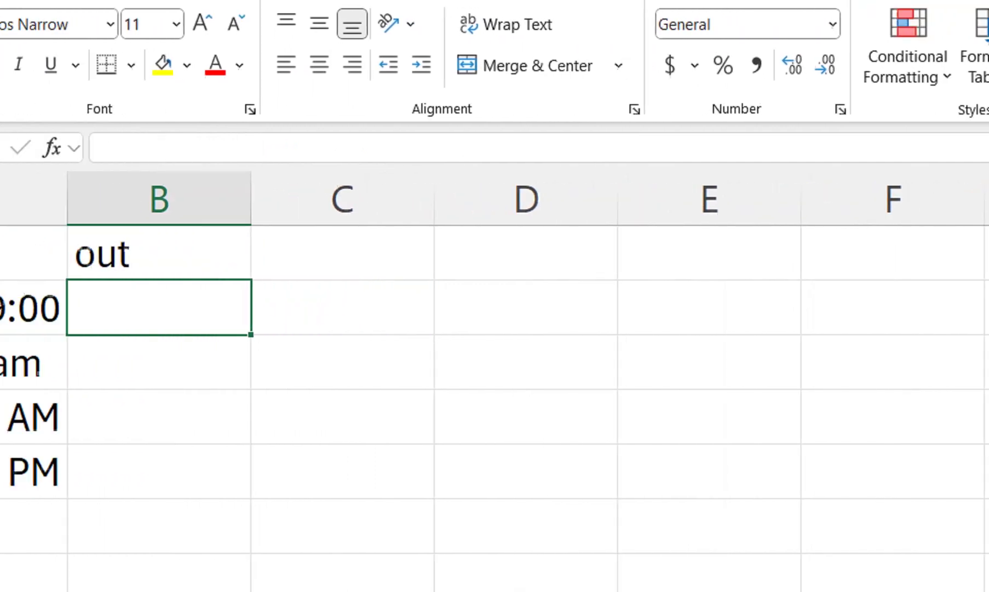
Step: Delete columns A and B containing the sample in and out entries
left_click_drag(119, 200, 300, 203)
right_click(58, 205)
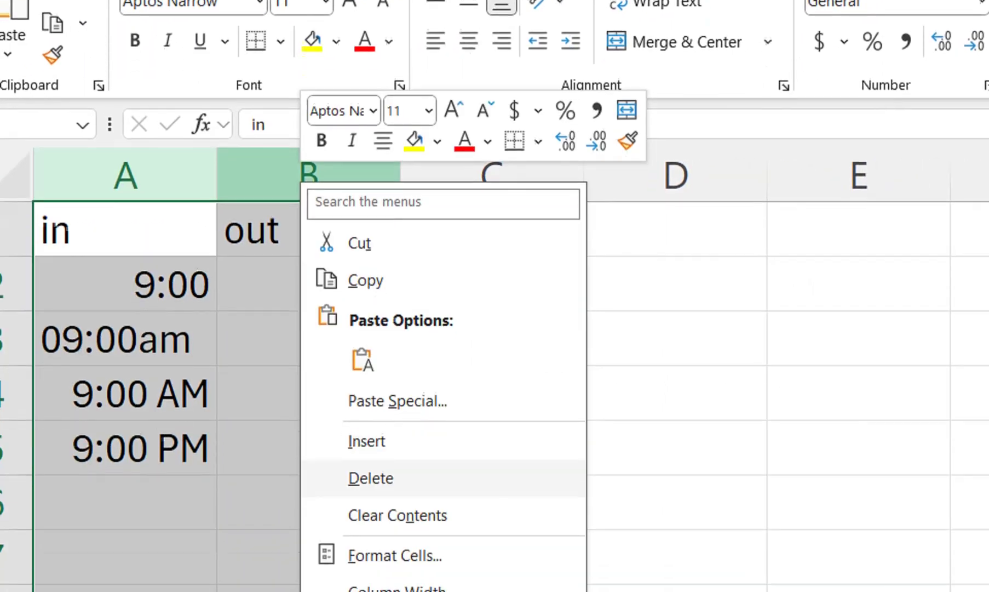
left_click(371, 502)
Step: Return to Sheet1 and view the formula behind the Start Time column of the task table
left_click(309, 417)
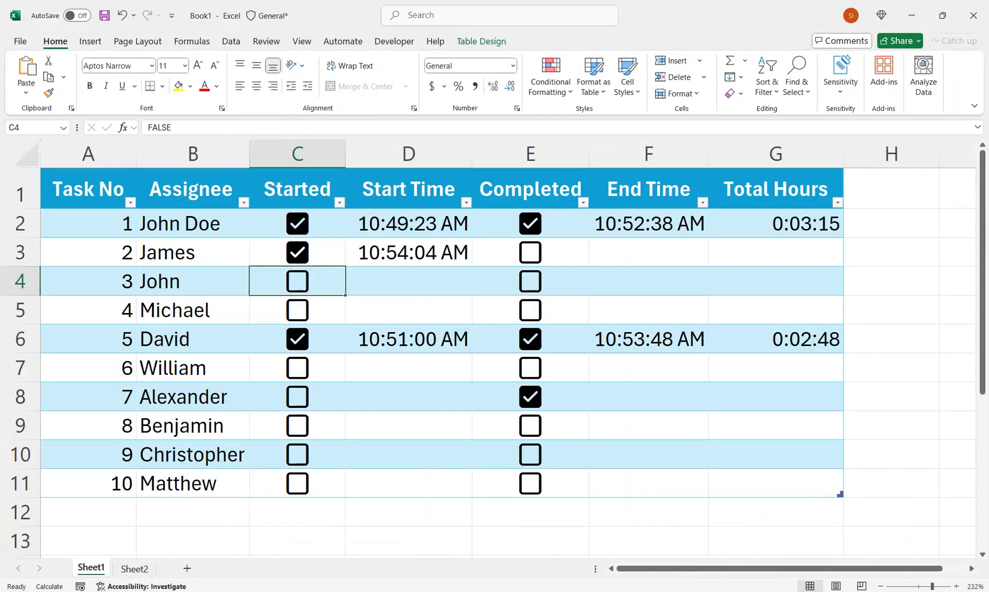
left_click(409, 425)
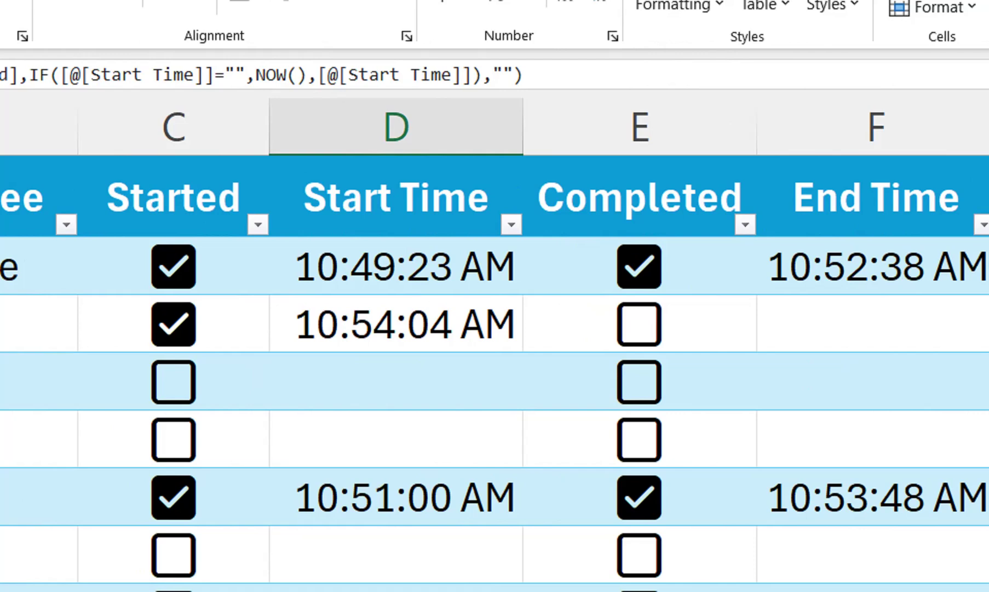
Step: Tick the Completed checkbox for task 2 and the Started checkbox for task 3
left_click(639, 324)
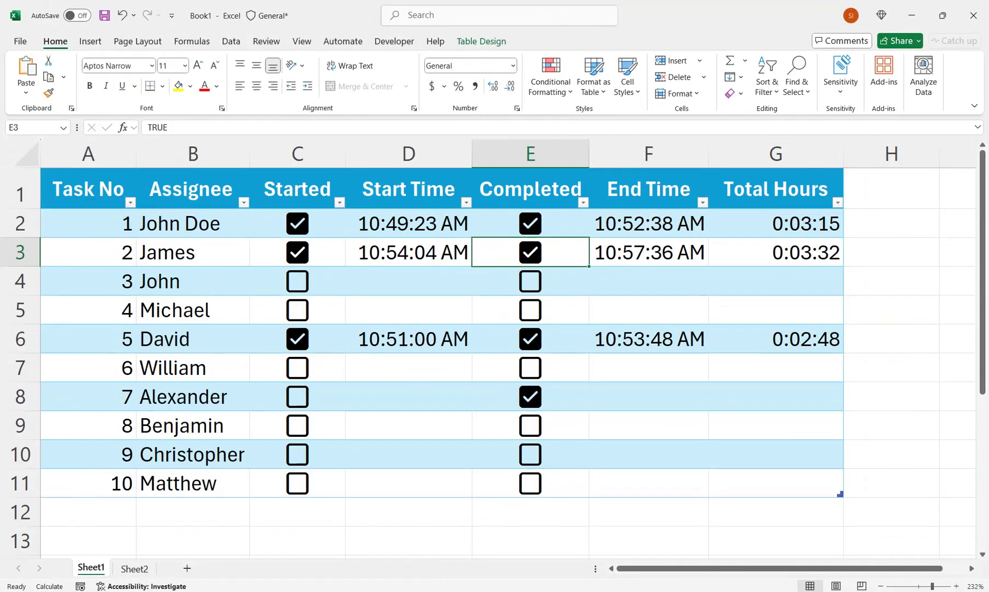
left_click(297, 281)
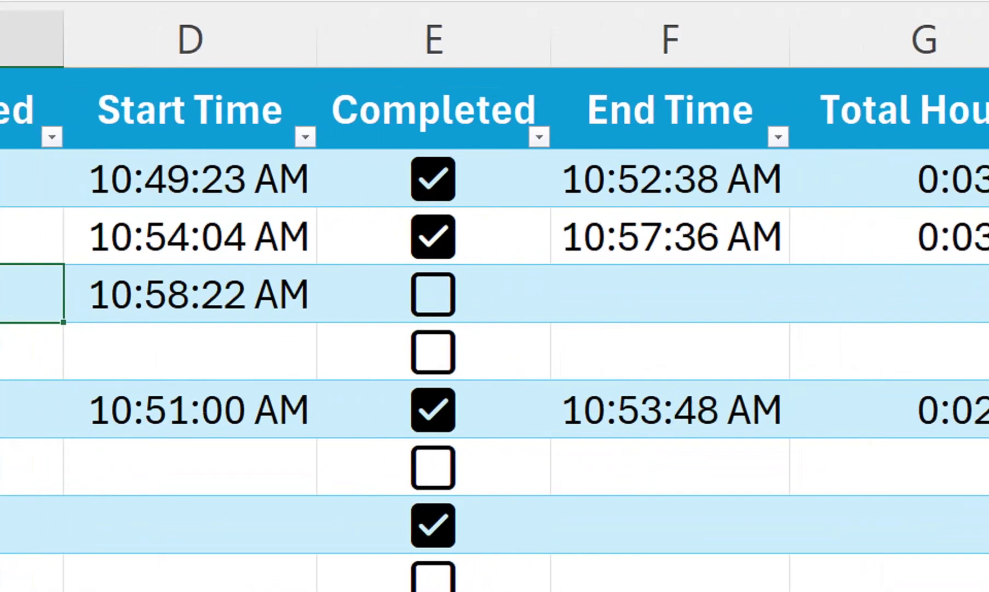
left_click(526, 294)
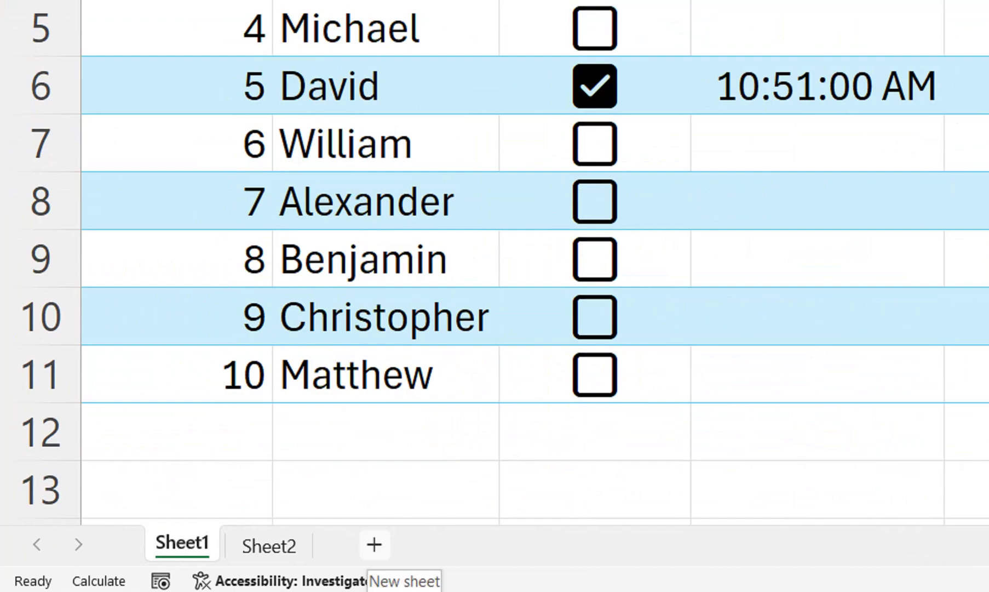
Step: Add another new worksheet and enter the headers Task No in A1 and Name in B1
left_click(374, 544)
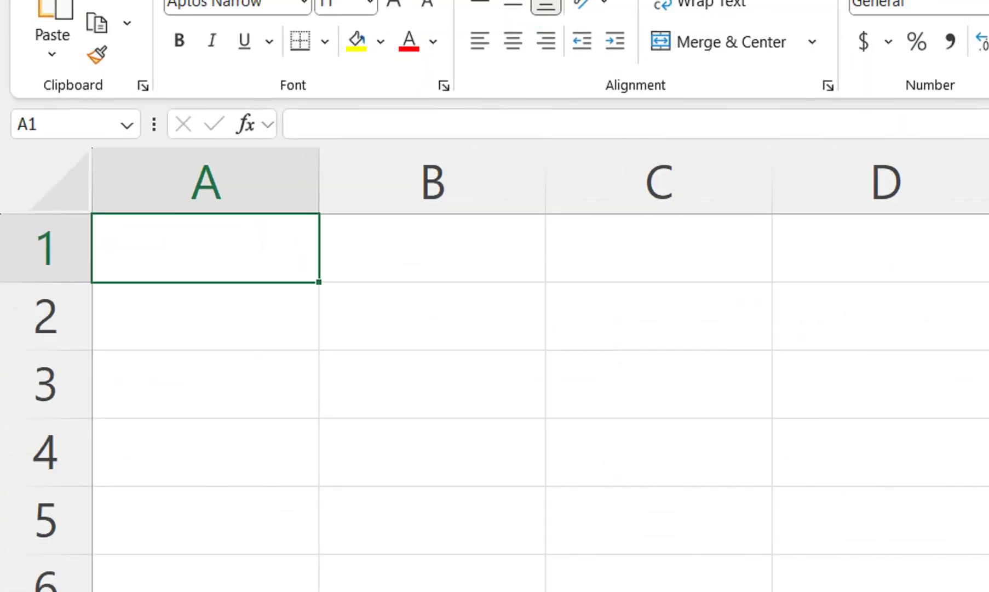
type("Task No")
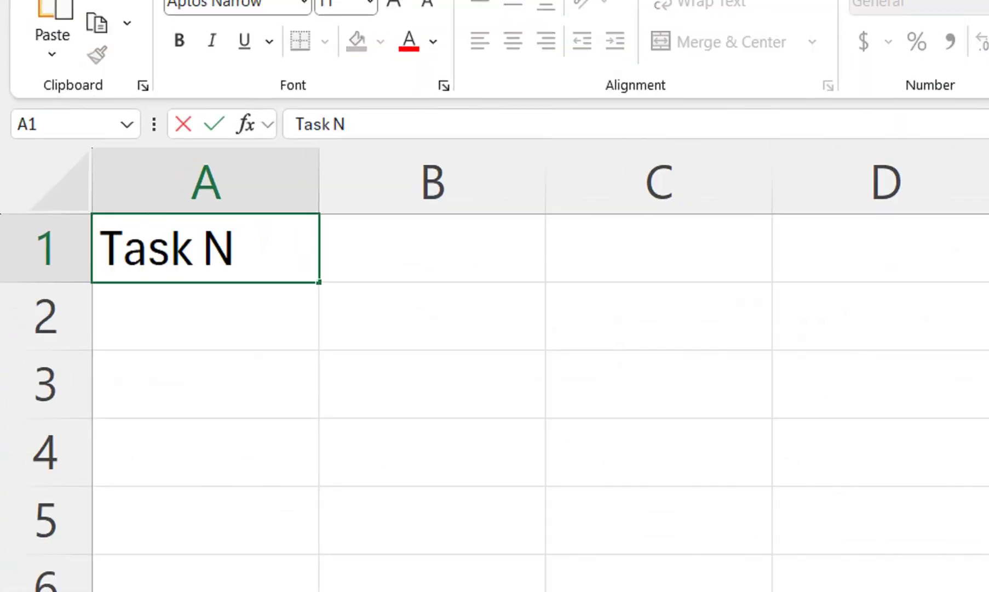
key("Tab")
type("Name")
key("Tab")
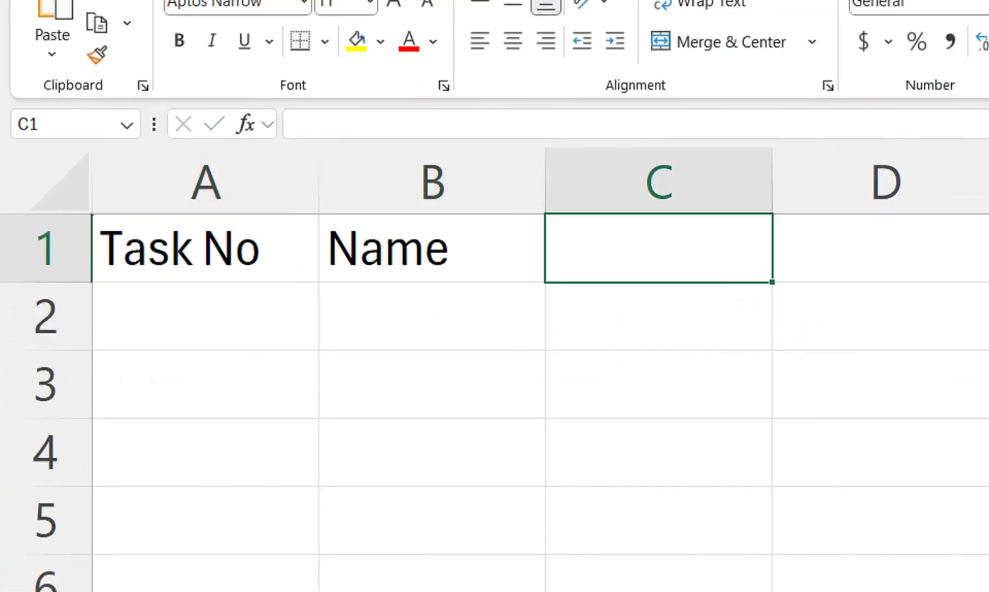
Step: Enter the header Started in C1
type("Satyr")
key("BackSpace")
key("BackSpace")
key("BackSpace")
key("BackSpace")
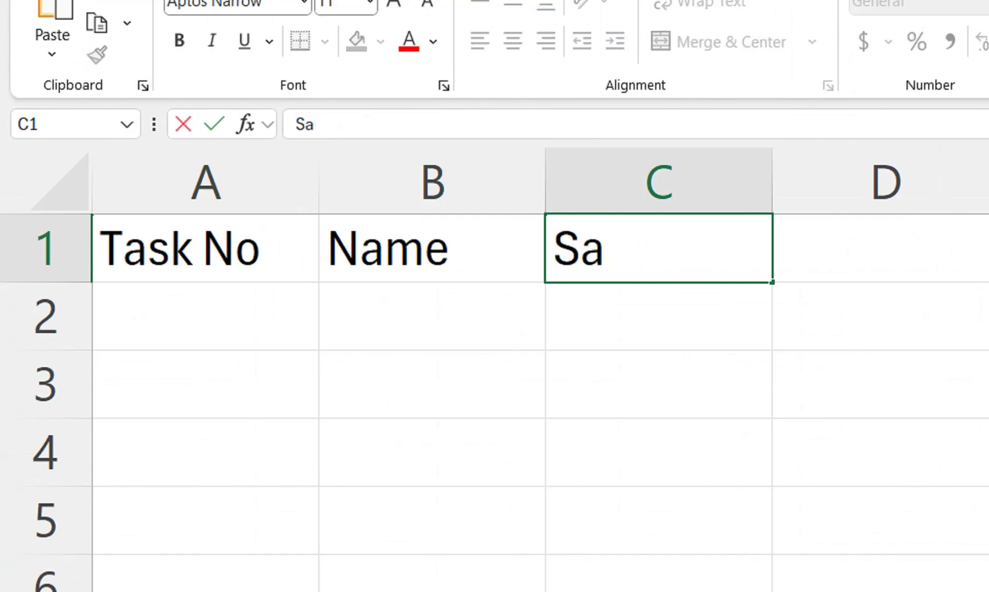
type("tartr")
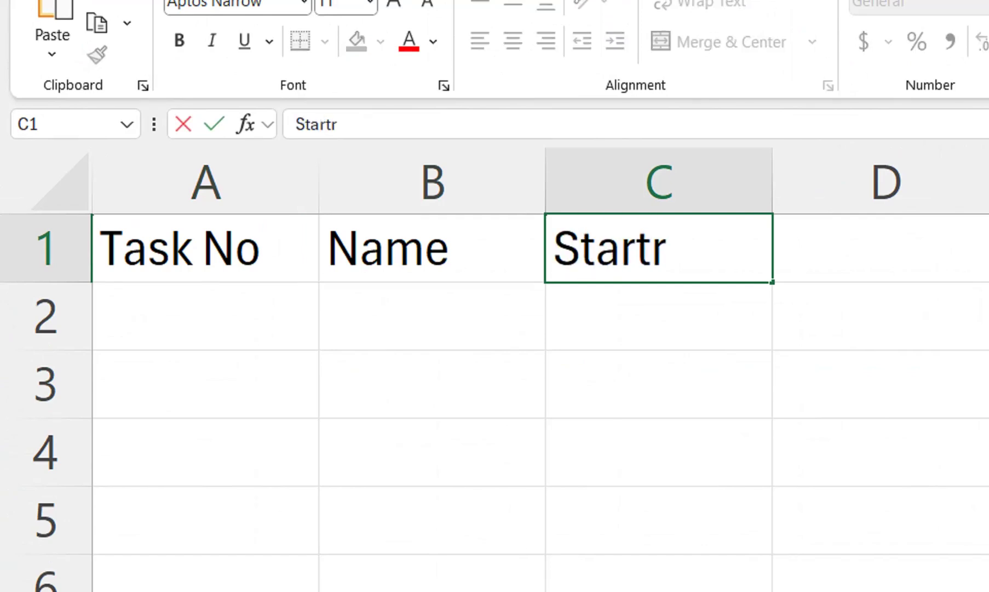
key("BackSpace")
type("ed")
key("Tab")
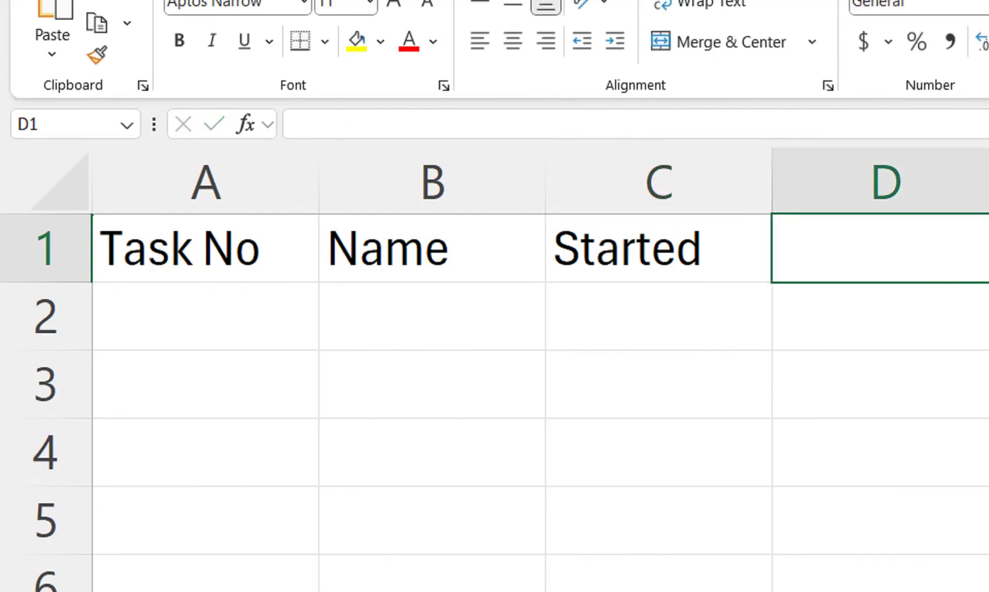
Step: Enter the header Start Time in D1
type("Strat")
key("BackSpace")
key("BackSpace")
key("BackSpace")
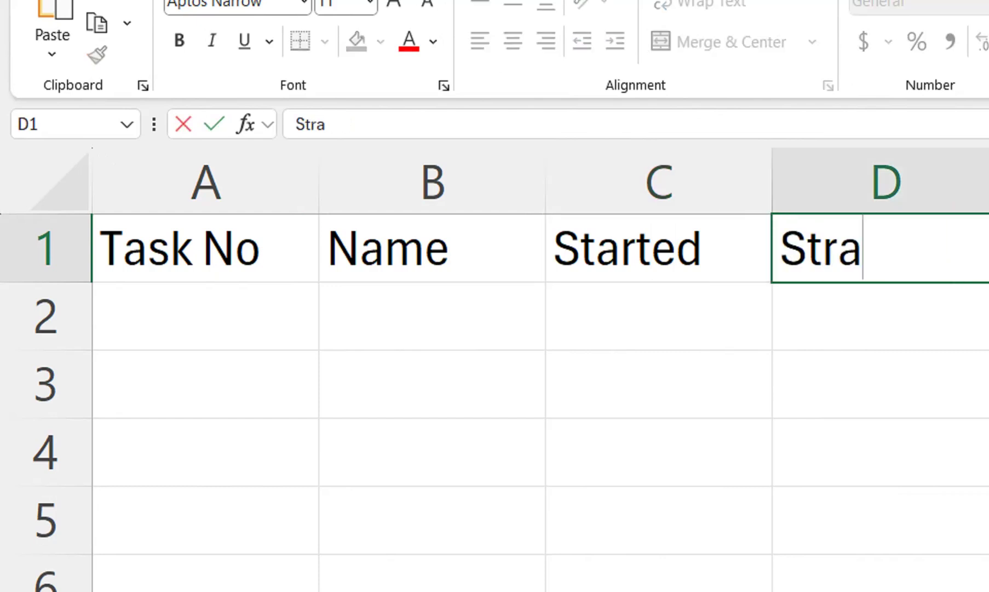
type("art TIme")
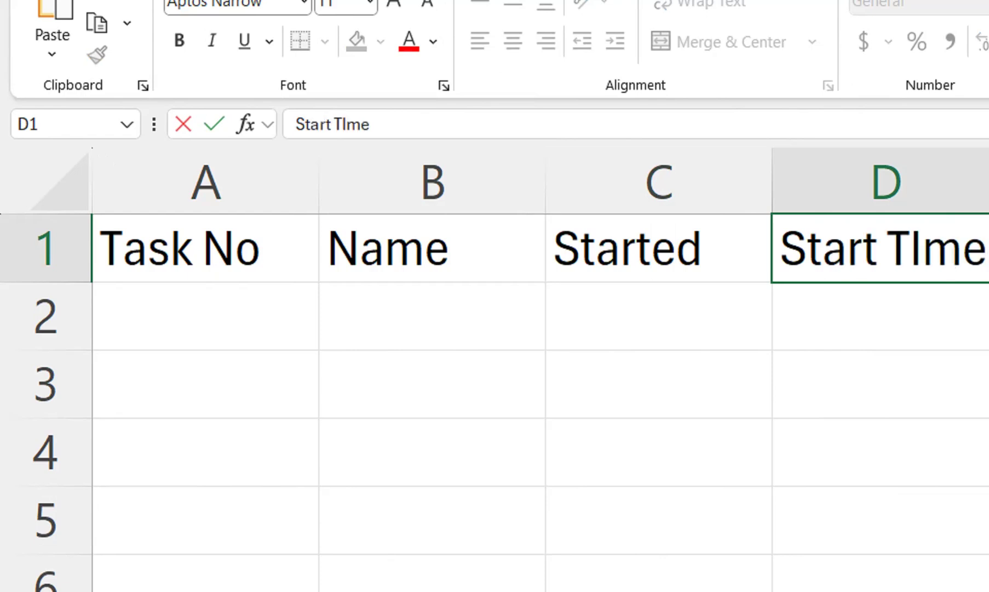
key("BackSpace")
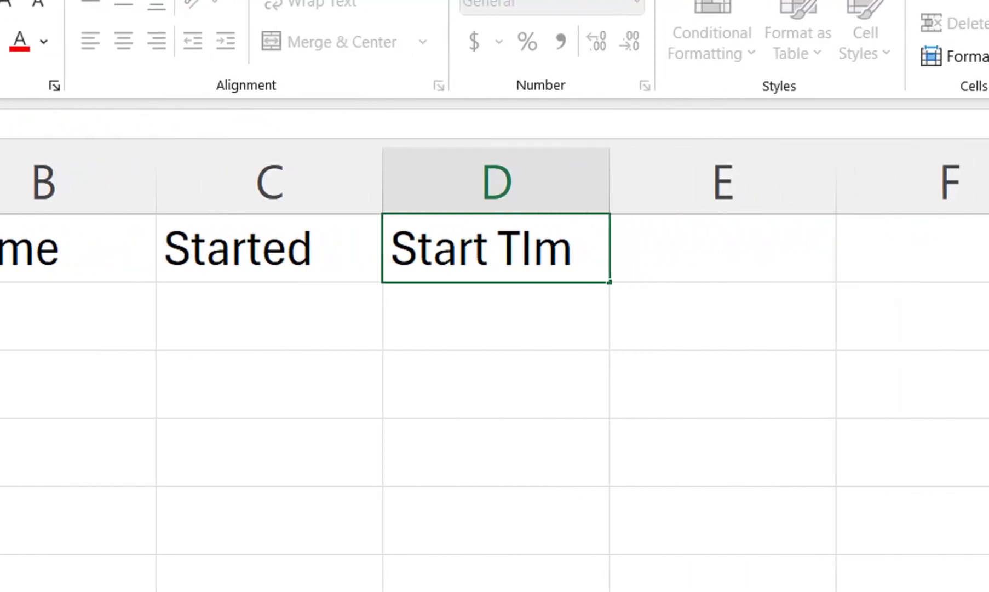
key("BackSpace")
key("BackSpace")
type("ime")
key("Tab")
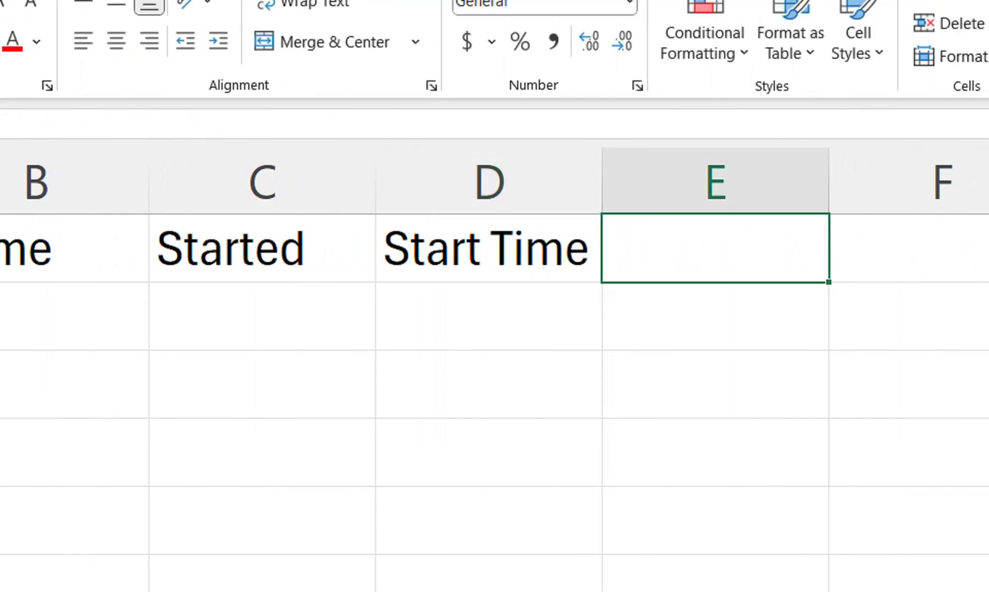
Step: Enter the headers Completed in E1 and End Time in F1
type("Completes")
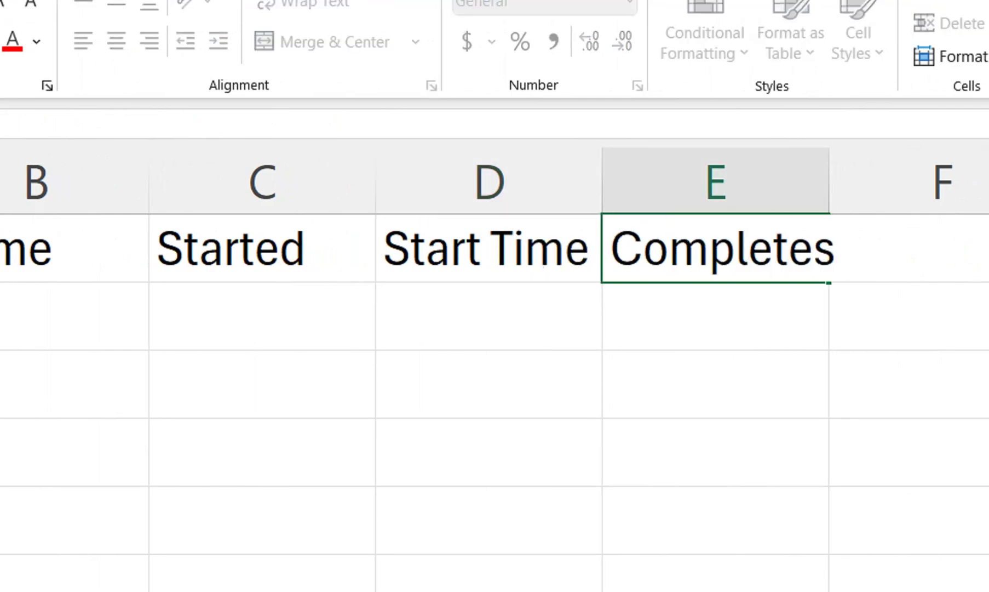
key("BackSpace")
type("d")
key("Tab")
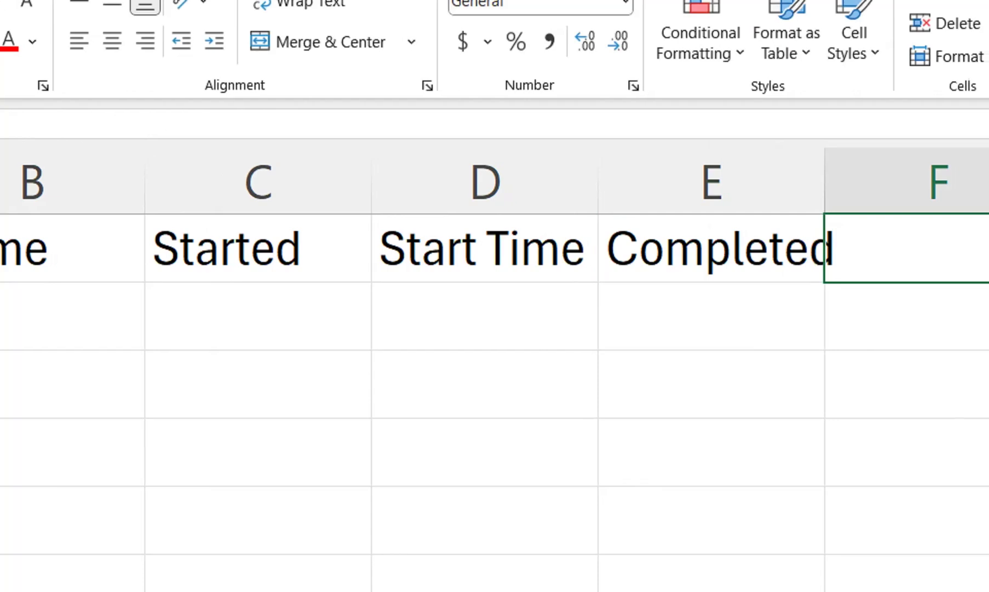
type("End T")
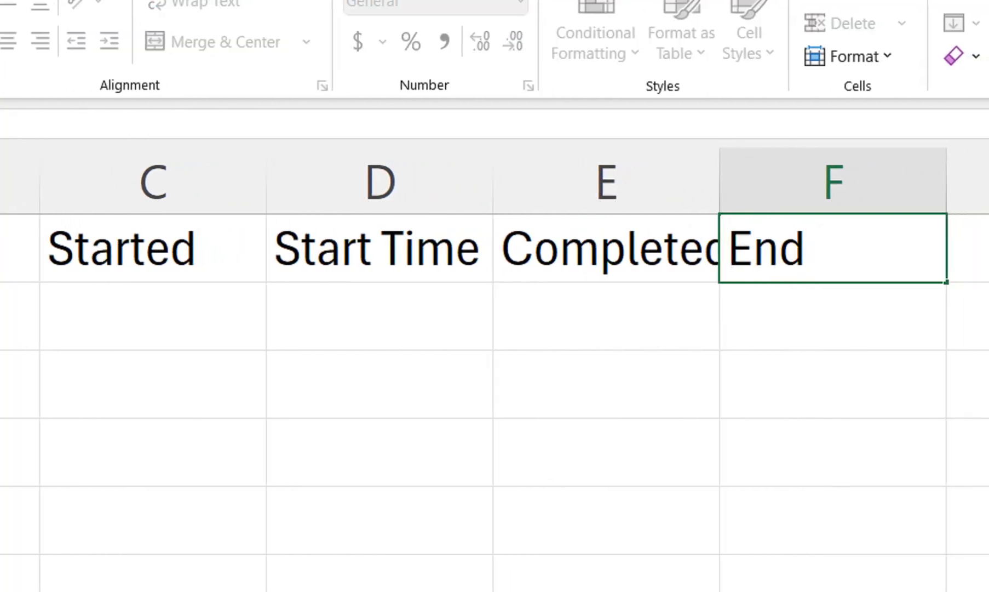
type("ime")
key("Tab")
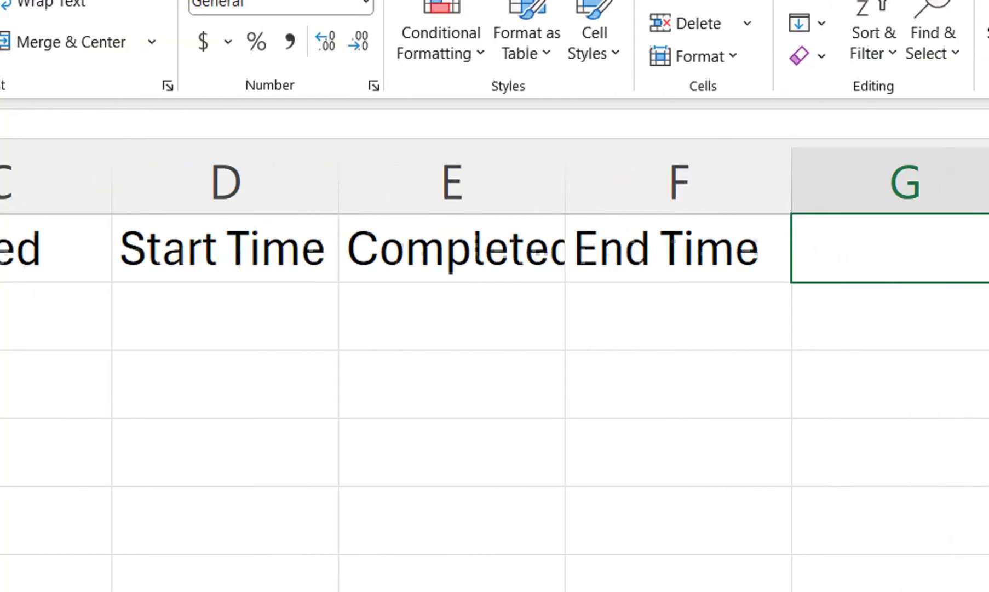
Step: Enter the header Total Hours in G1
type("Totl")
key("BackSpace")
type("a")
key("BackSpace")
type("l Ho")
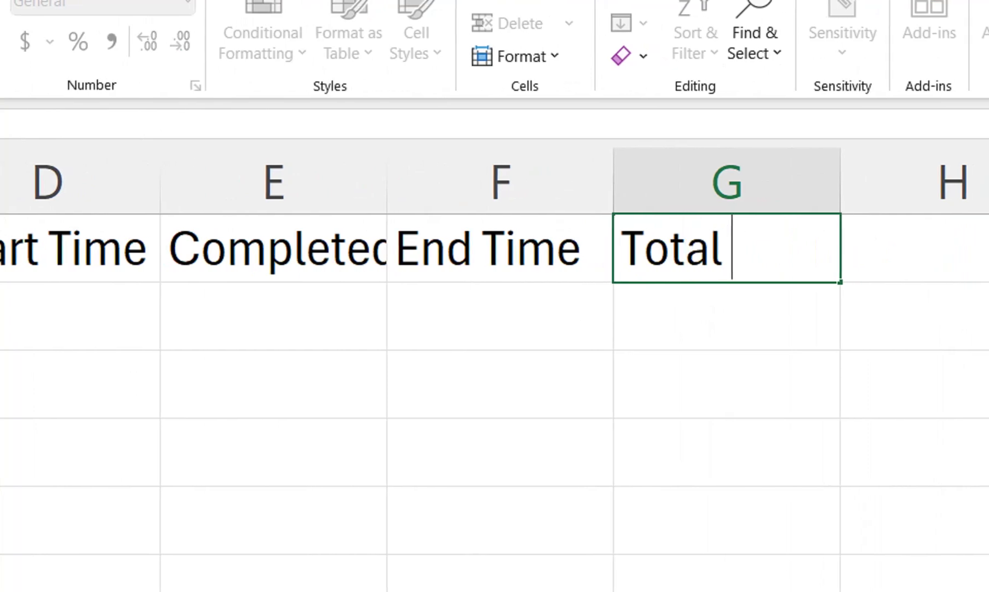
type("urs")
key("Return")
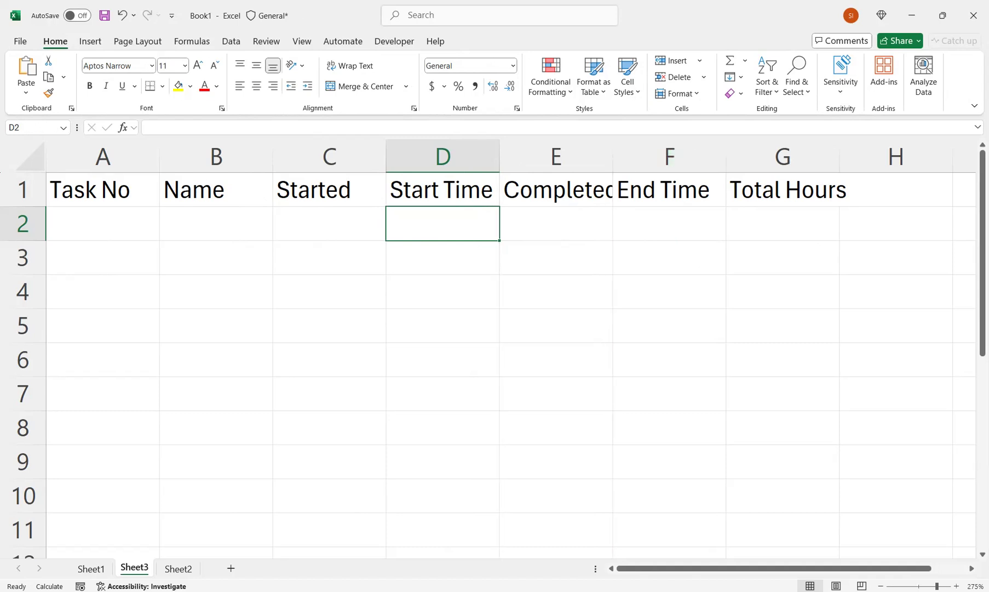
Step: Auto-fit the widths of columns E and G to their headers
double_click(612, 157)
double_click(851, 157)
left_click_drag(801, 190, 103, 291)
Step: Number the tasks 1 to 10 in A2:A11 as a filled series and center the numbers
left_click(103, 224)
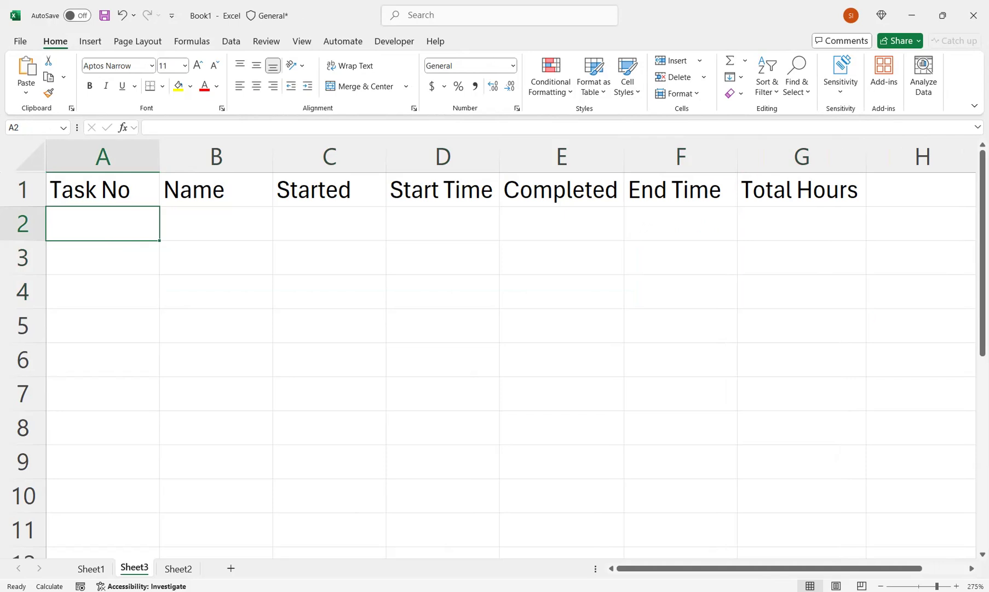
type("1")
left_click_drag(160, 240, 160, 529)
left_click(256, 86)
Step: Enter a person's full name in B2 and fill the Name column with sample names down to B11
left_click(216, 223)
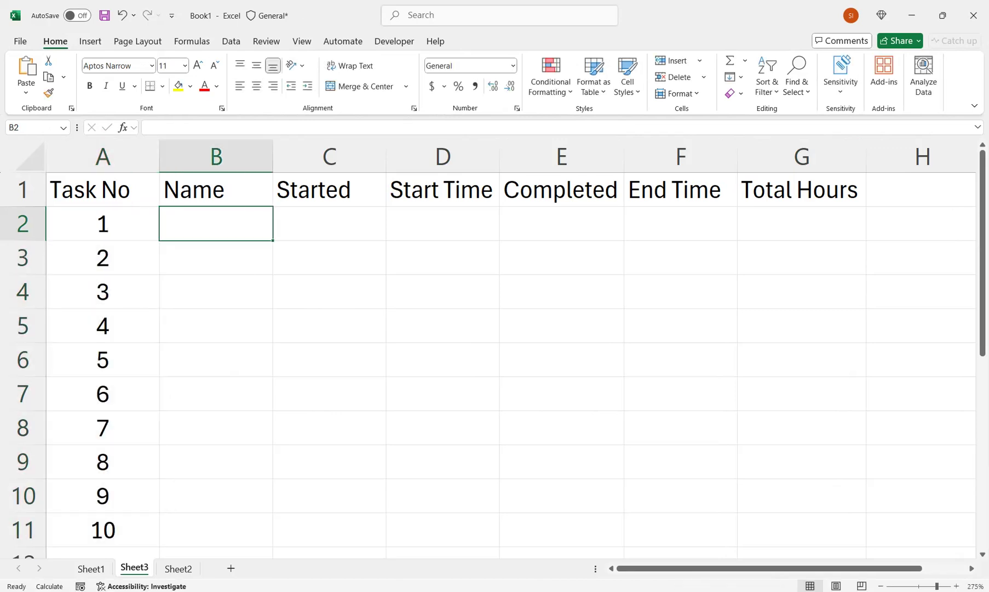
type("Joh")
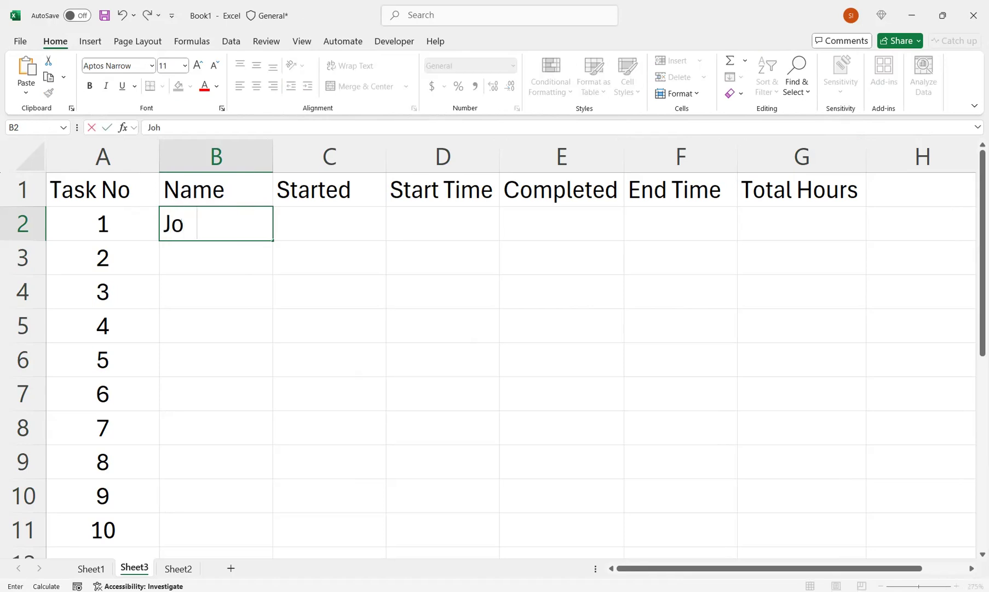
type("n Doe")
key("Return")
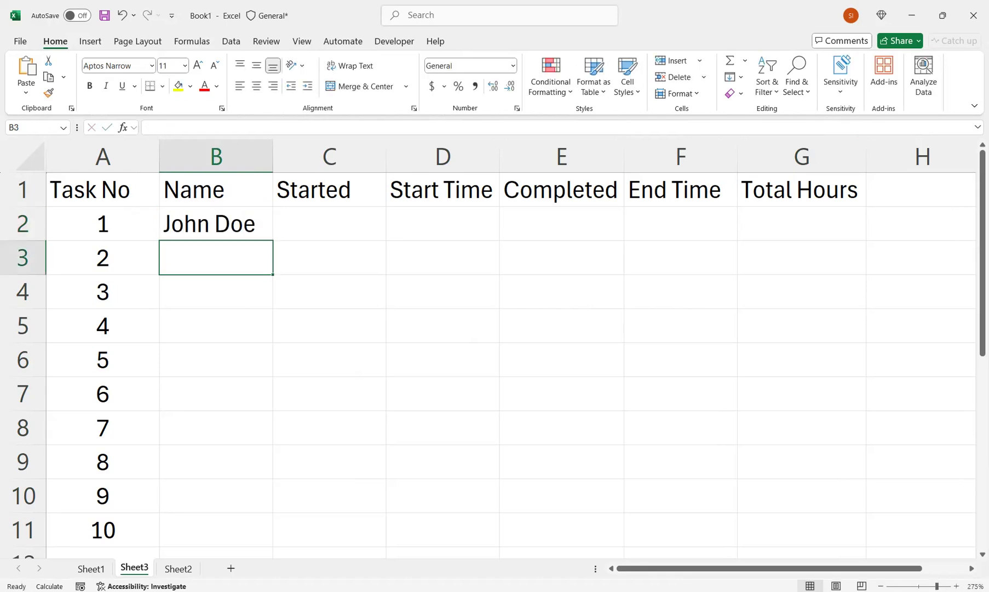
key("Up")
key("ctrl+e")
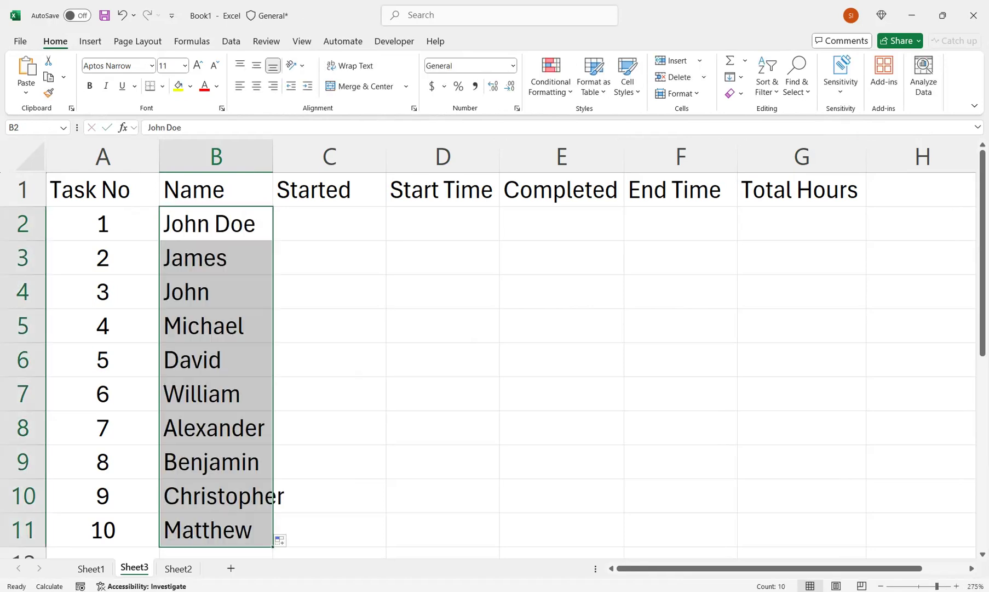
Step: Make the header row 1 slightly taller
left_click_drag(22, 207, 22, 214)
left_click(330, 230)
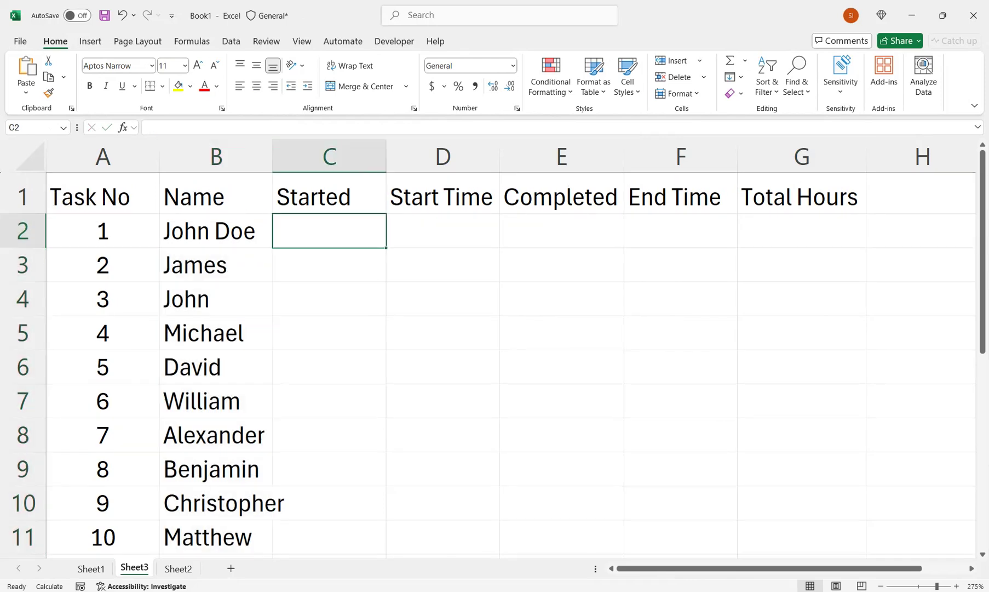
left_click_drag(329, 231, 329, 503)
Step: Format A1:G11 as a table with headers, using the blue style in the fourth row of the Medium group
left_click_drag(103, 197, 800, 537)
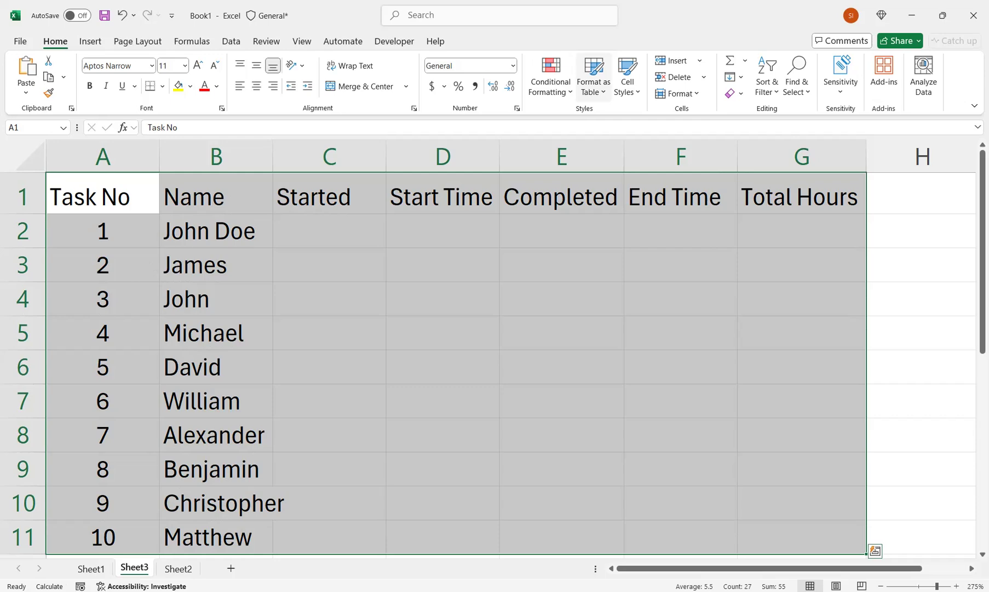
left_click(593, 77)
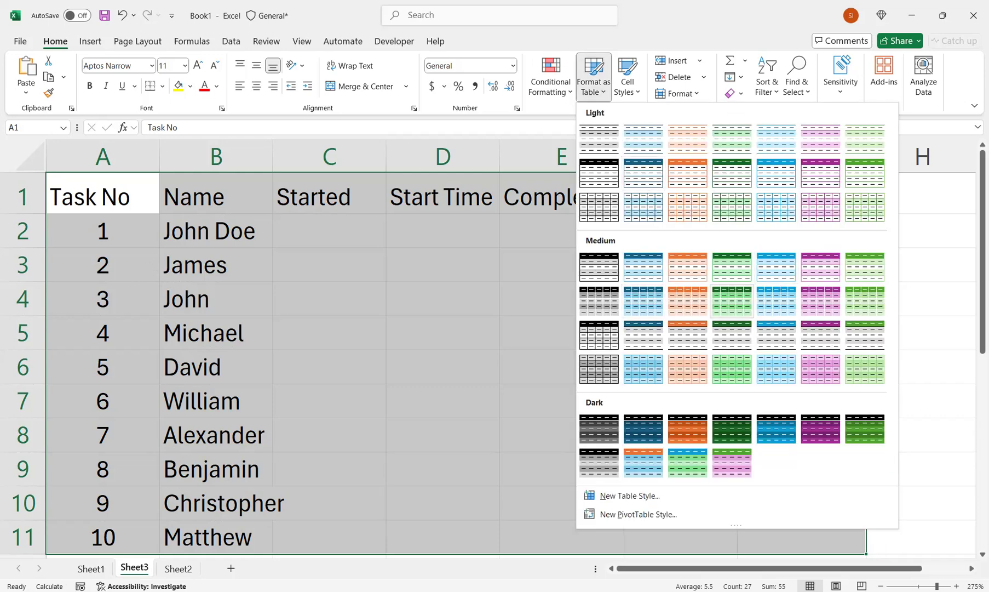
left_click(643, 368)
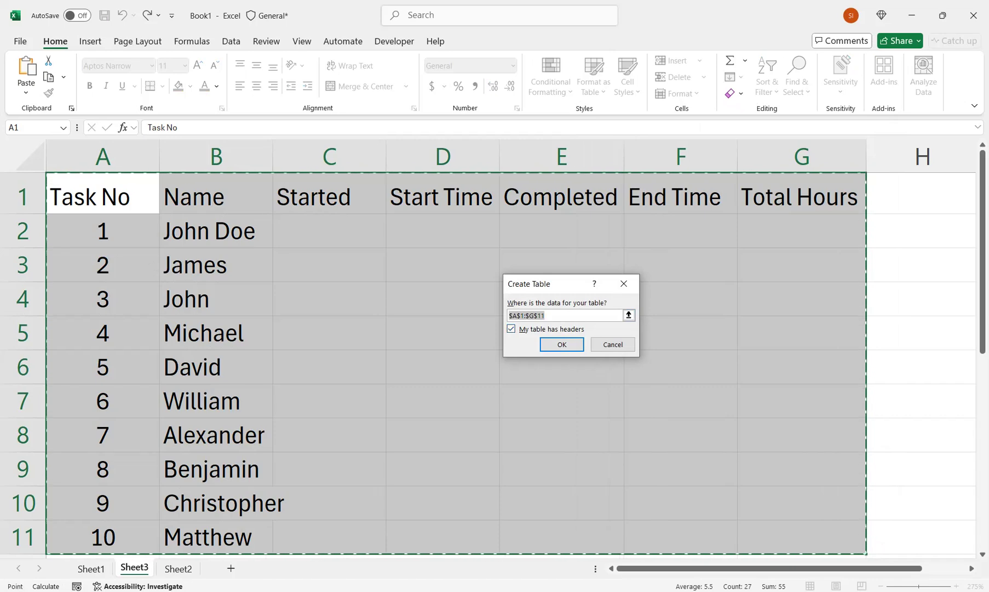
left_click(562, 344)
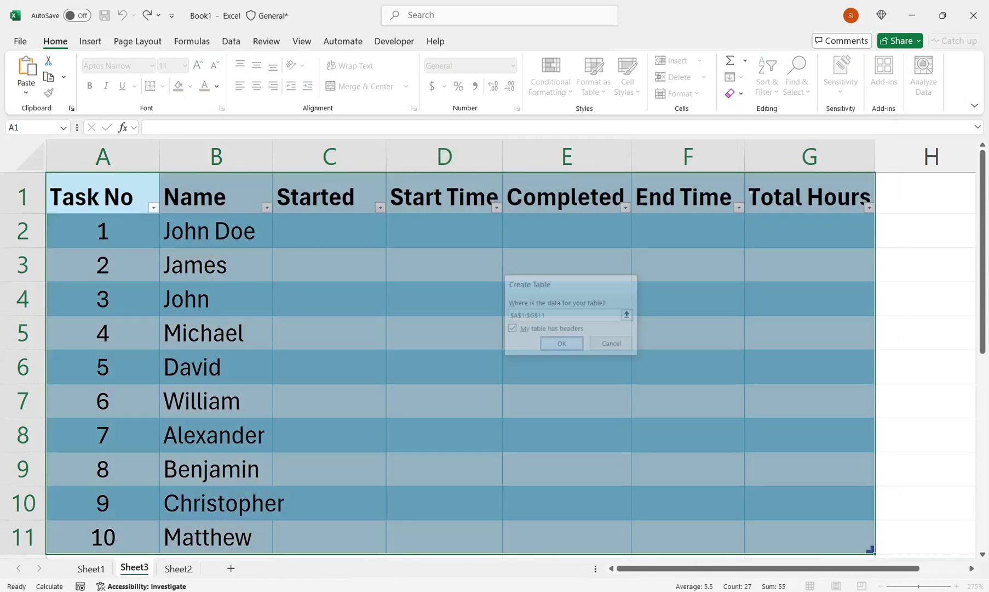
left_click(445, 196)
Step: Insert checkboxes in the Started cells C2:C11 and the Completed cells E2:E11
left_click_drag(330, 231, 329, 537)
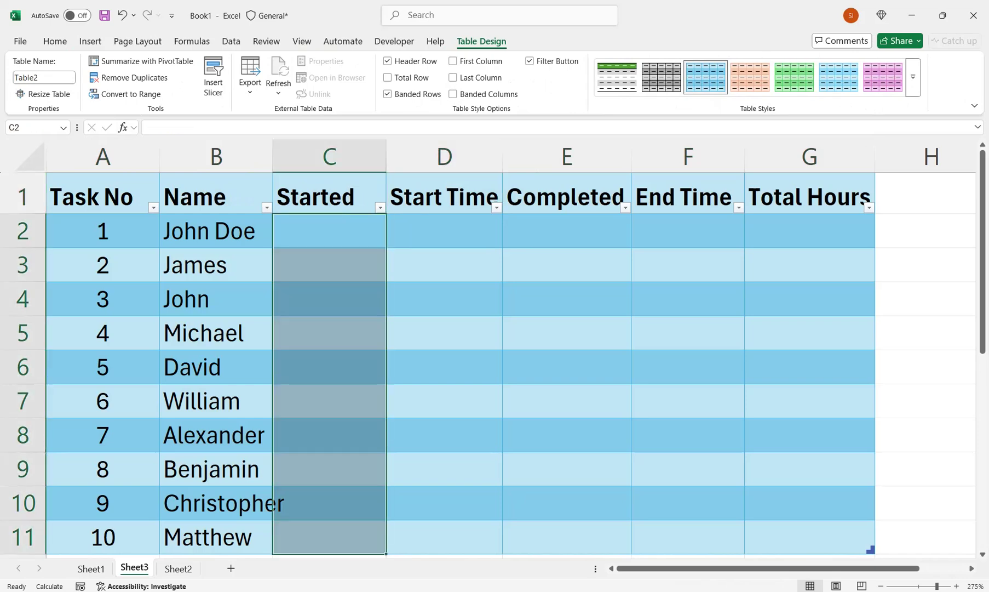
left_click_drag(566, 231, 566, 537)
left_click(90, 42)
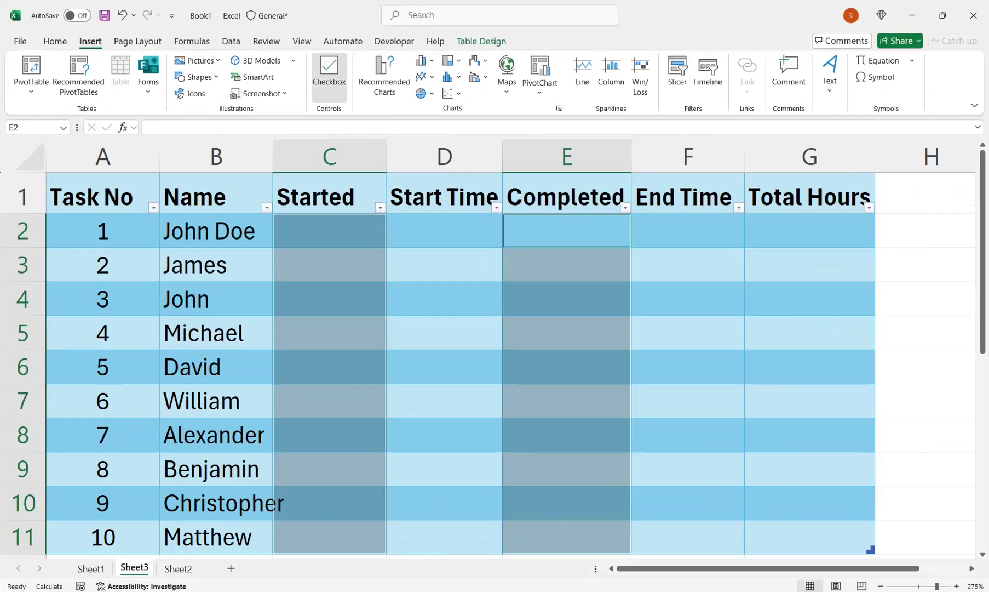
left_click(520, 144)
Step: Test the Started checkbox for task 1 by ticking it and clearing it again
left_click(575, 463)
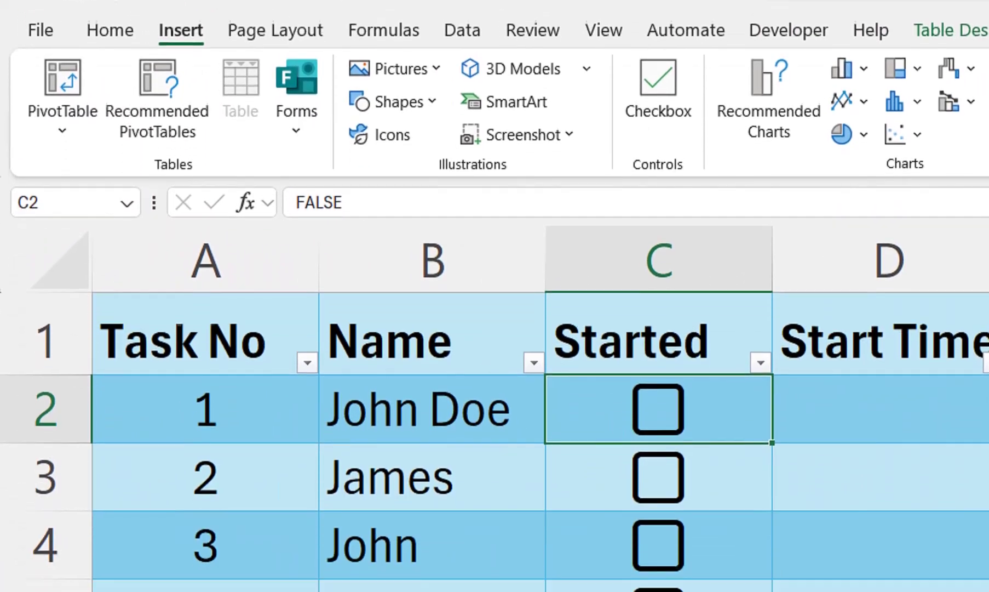
key("space")
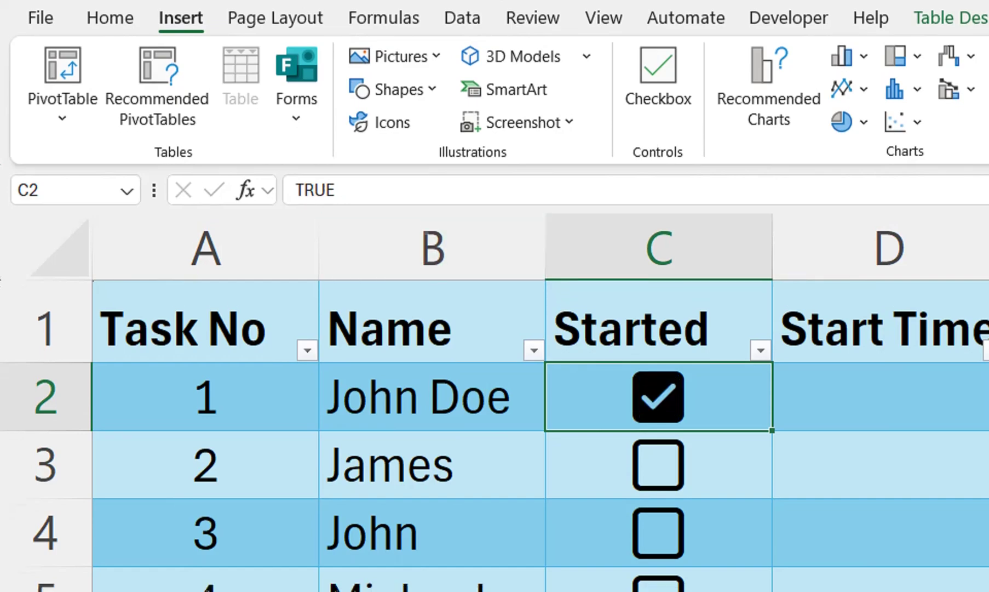
key("space")
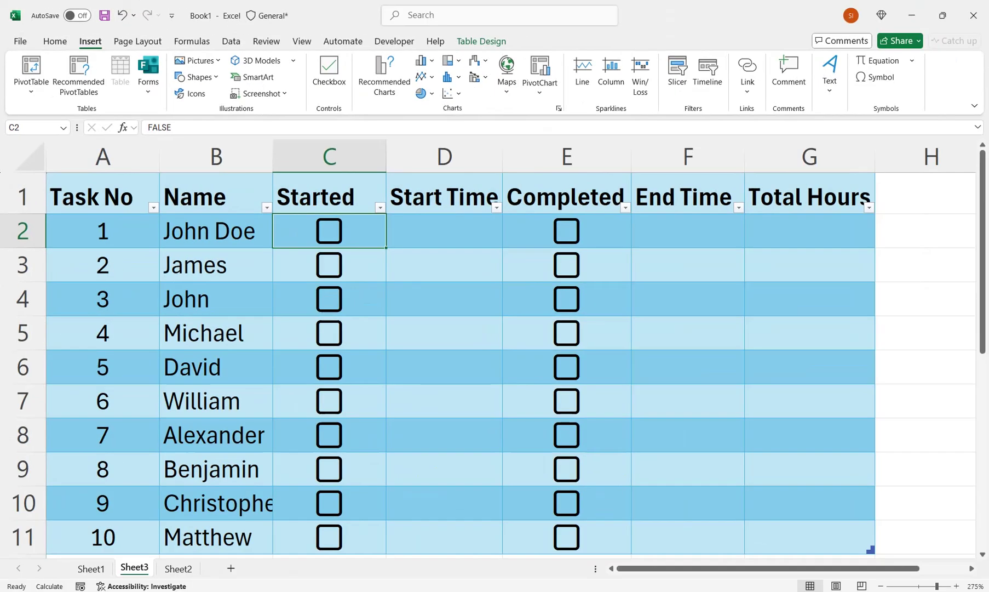
Step: Apply the Time number format to rows 2 to 11 of the Start Time, End Time and Total Hours columns
left_click_drag(445, 230, 444, 537)
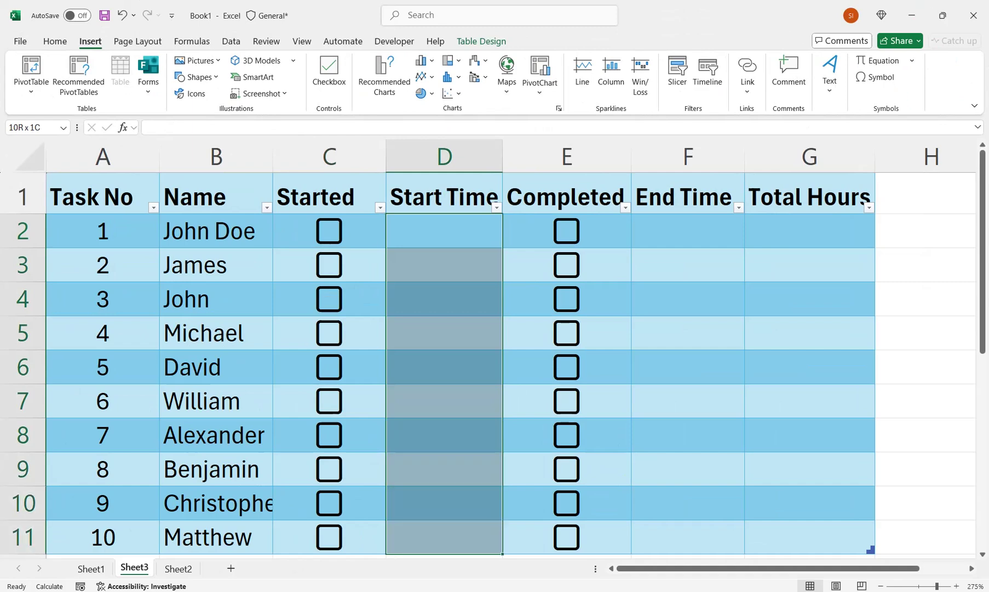
left_click_drag(688, 231, 688, 537)
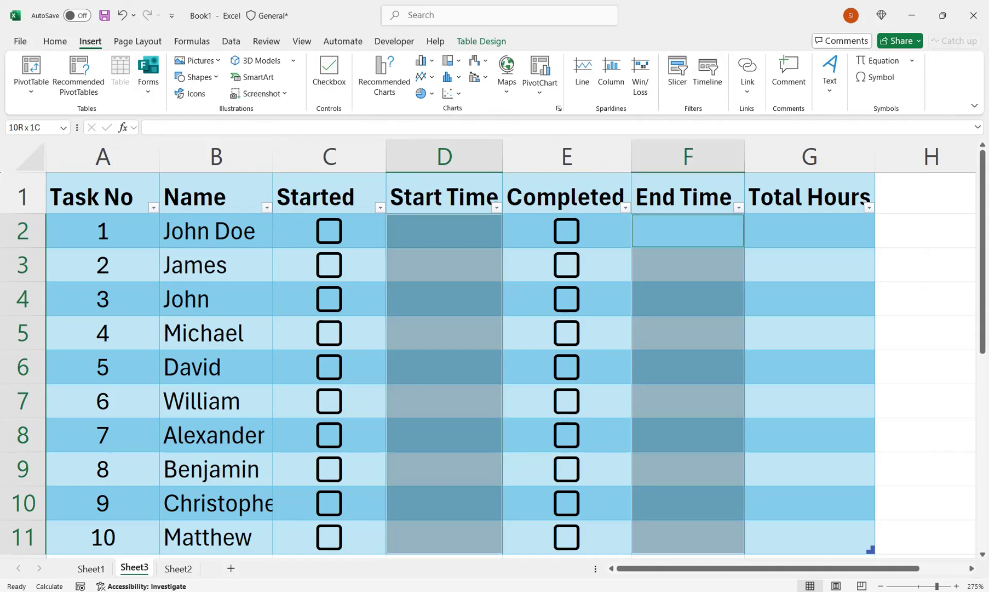
left_click_drag(810, 231, 809, 537)
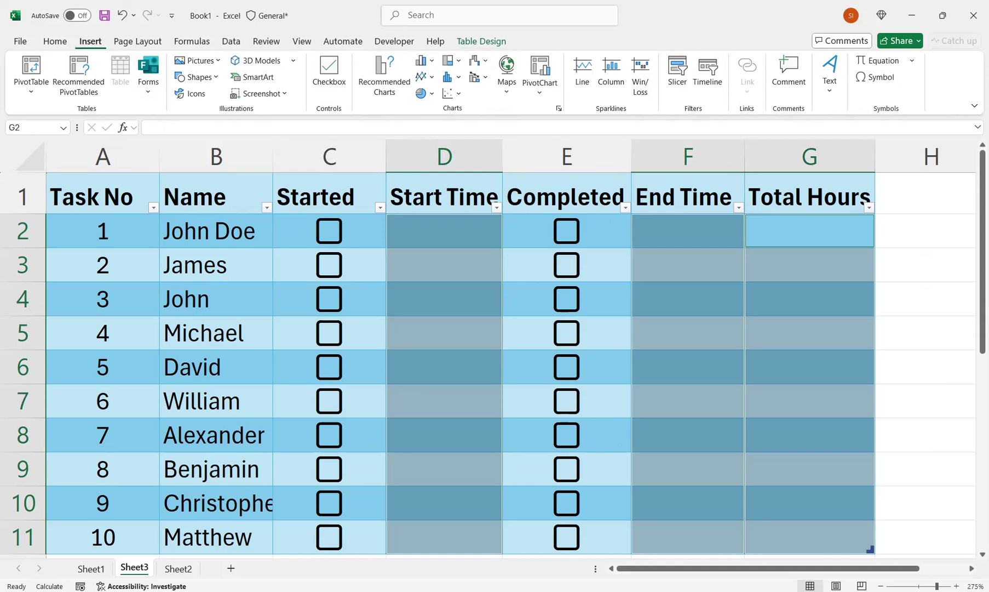
left_click(55, 42)
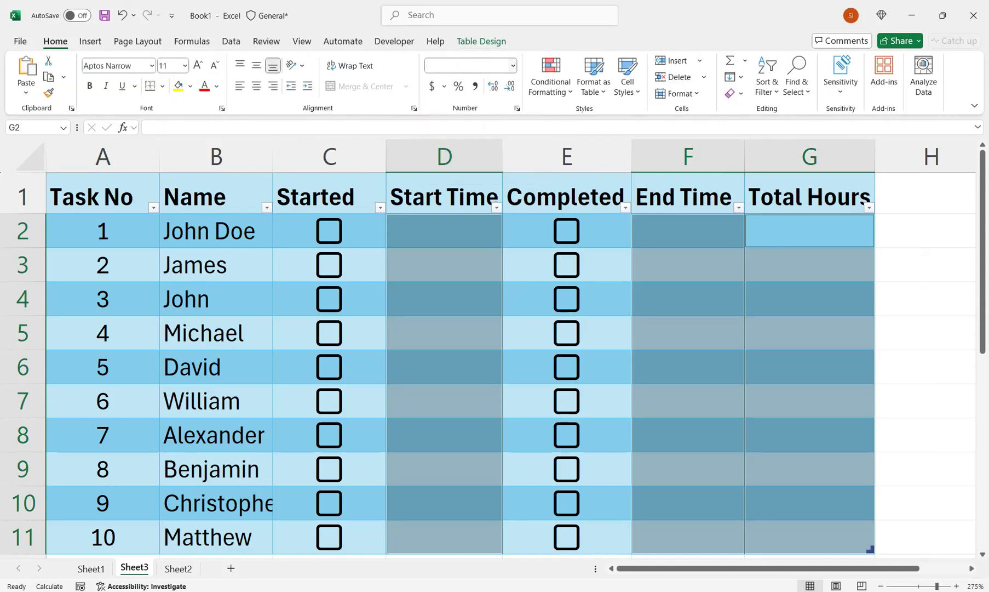
left_click(513, 65)
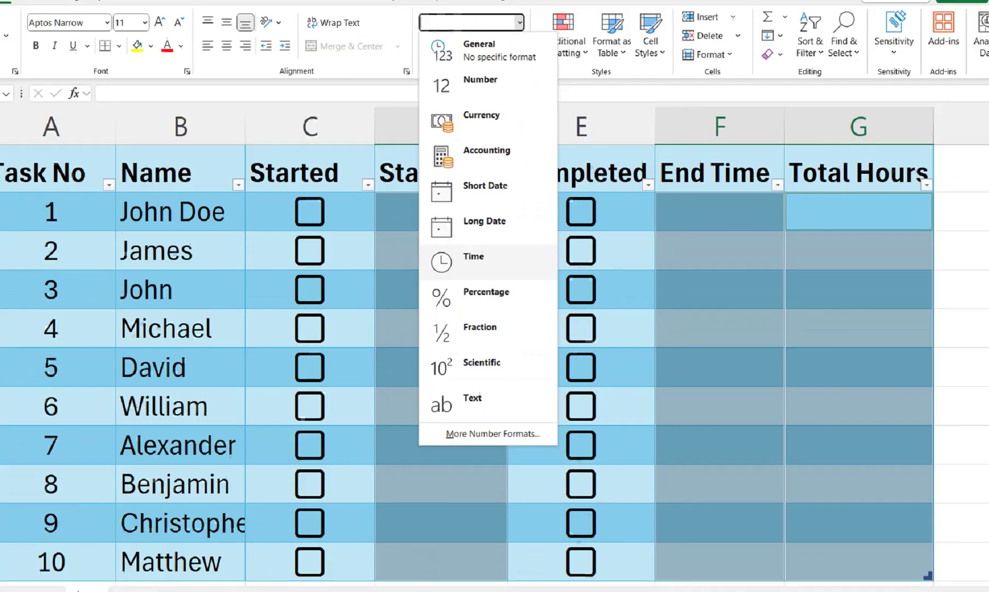
left_click(479, 181)
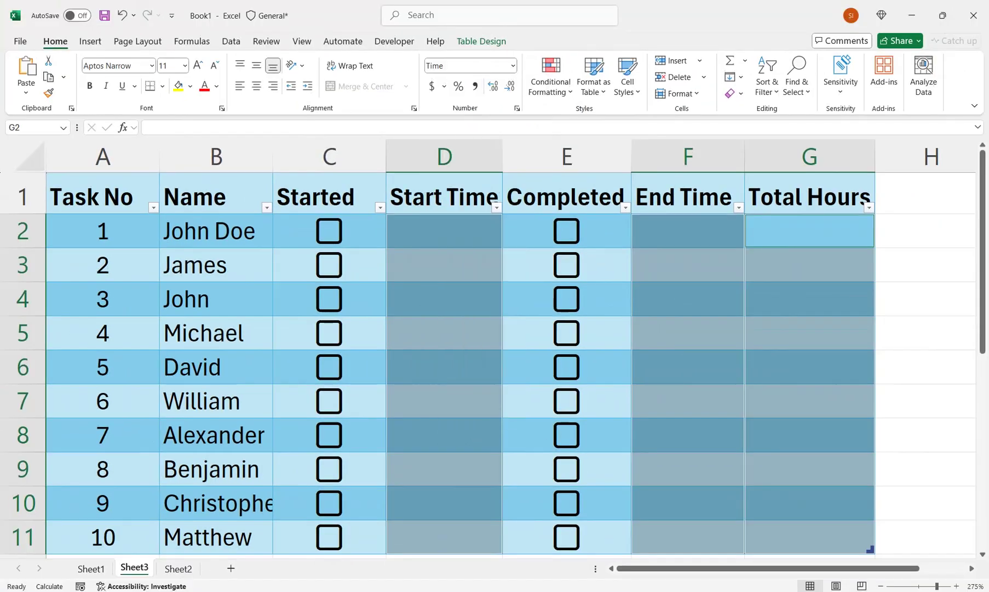
Step: Enable iterative calculation in the Excel formula options, keeping 100 maximum iterations and a maximum change of 0.001
left_click(444, 232)
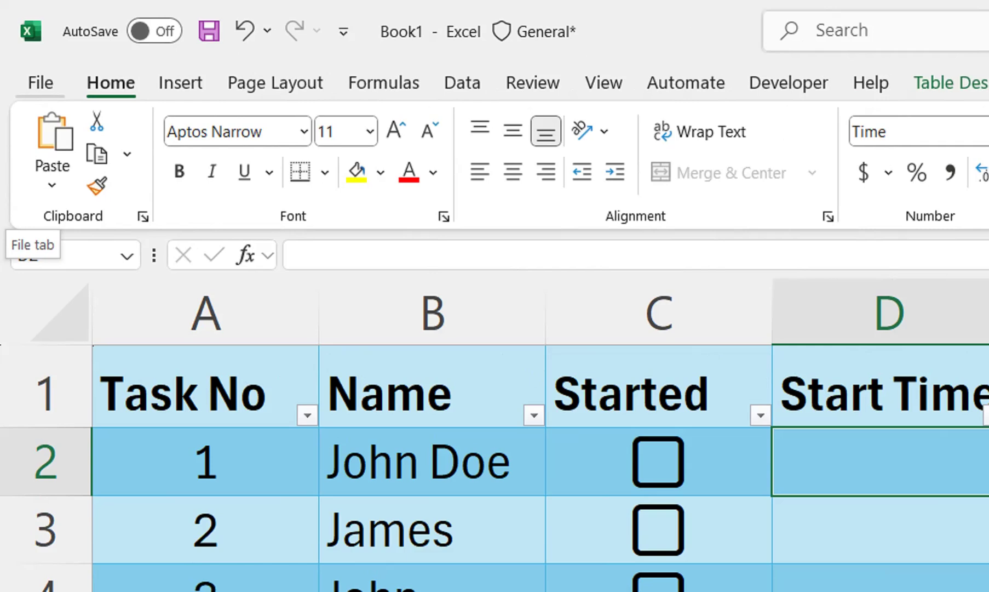
left_click(41, 82)
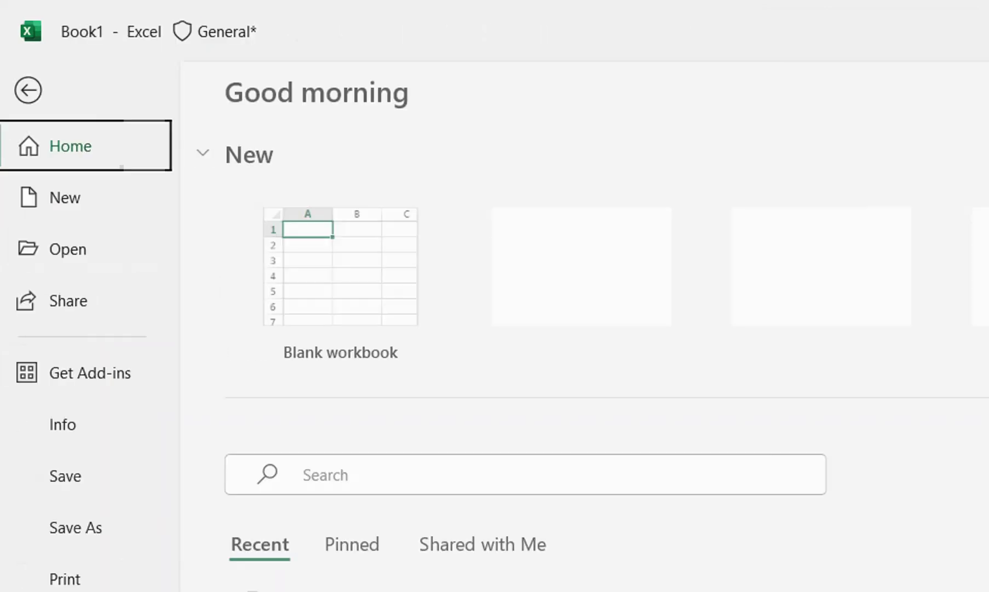
left_click(84, 496)
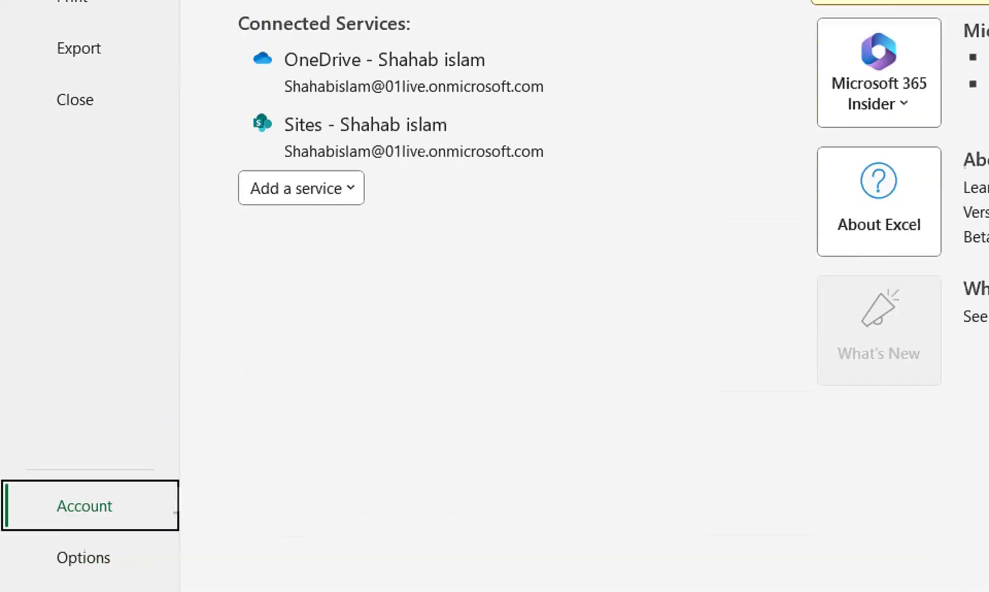
left_click(83, 553)
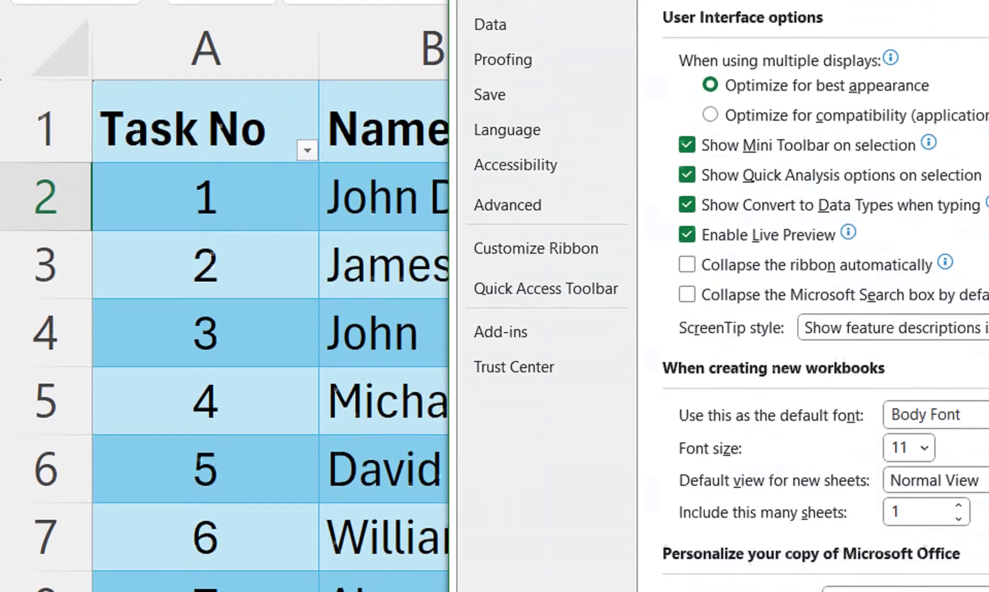
left_click(505, 90)
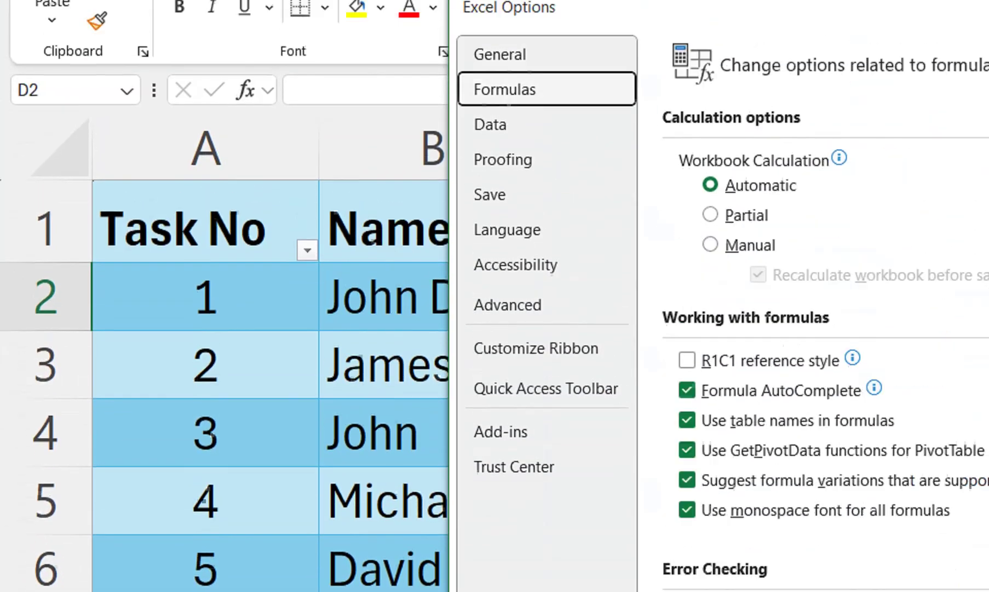
left_click(804, 219)
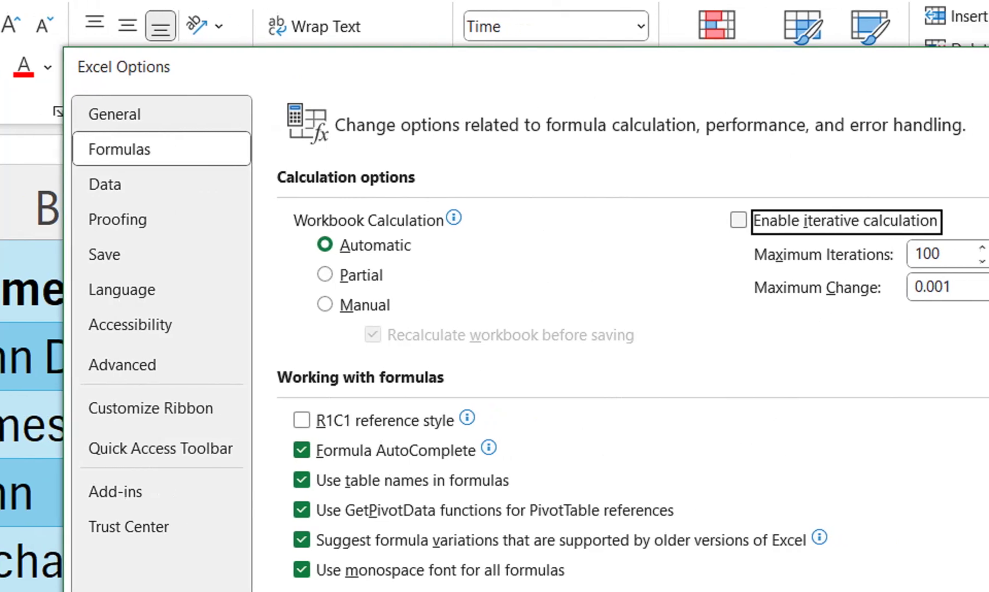
key("space")
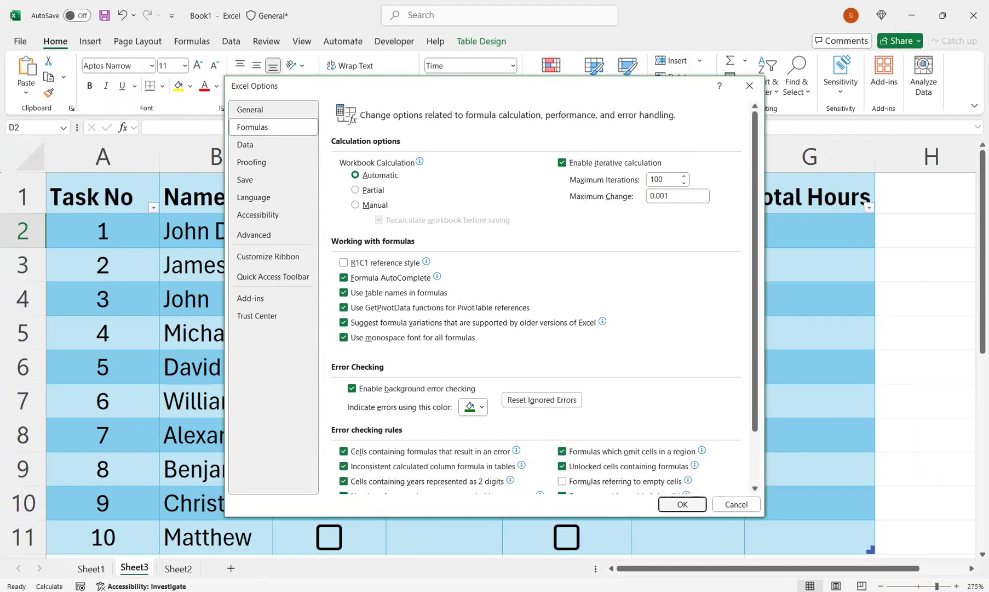
key("Return")
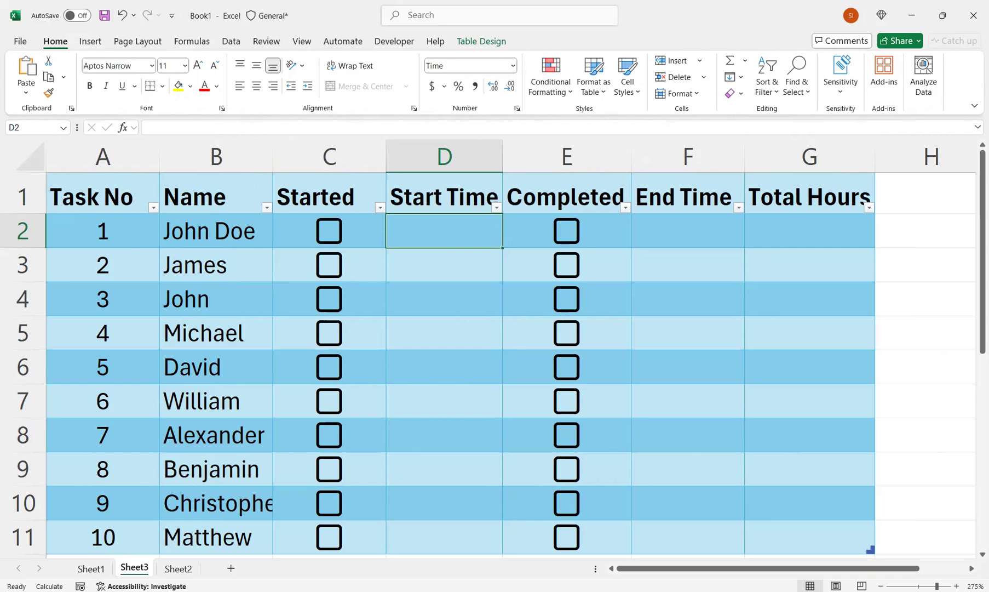
type("=IF(")
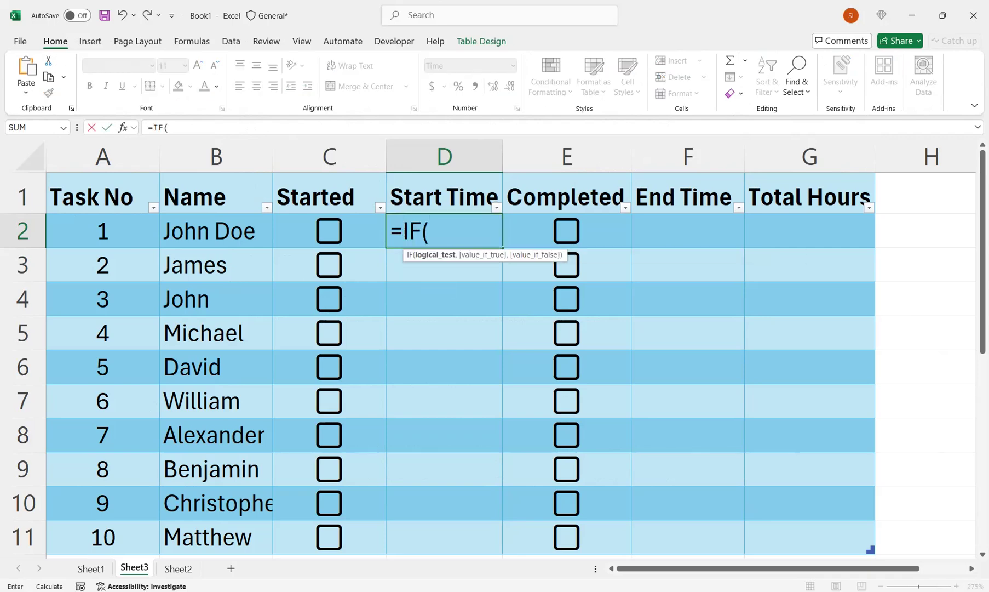
key("Left")
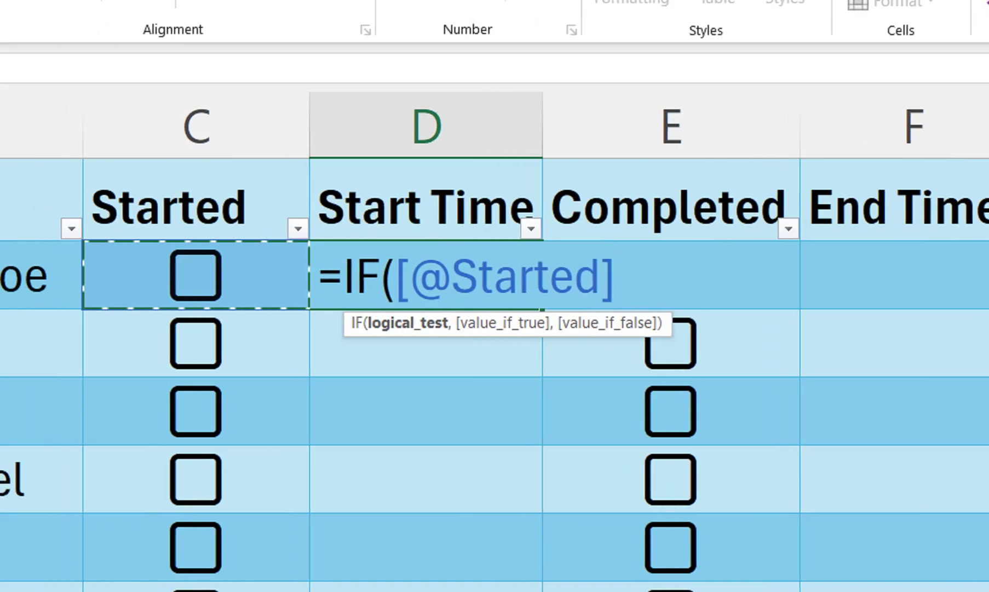
type(",if")
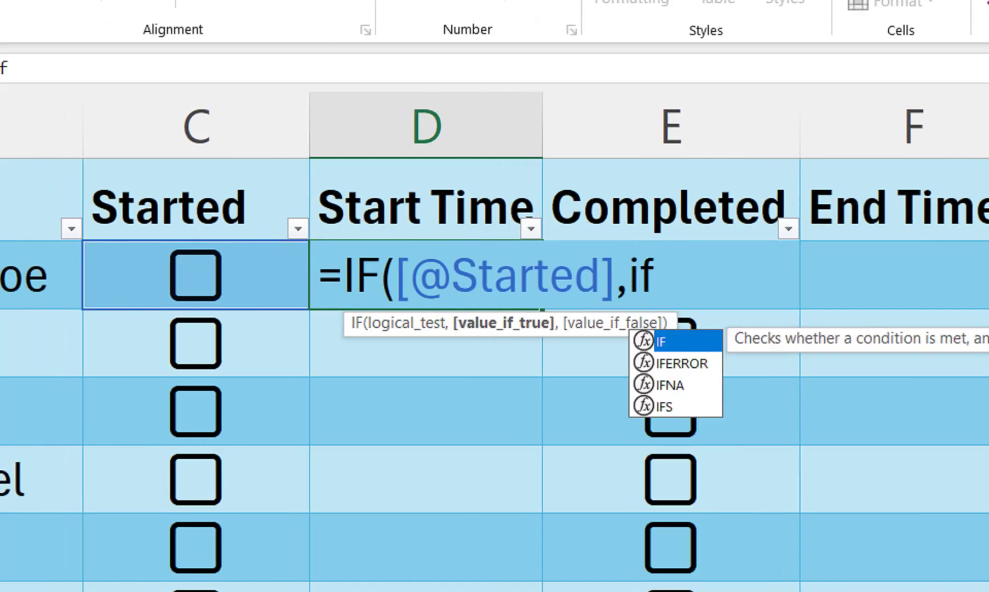
key("Tab")
key("Up")
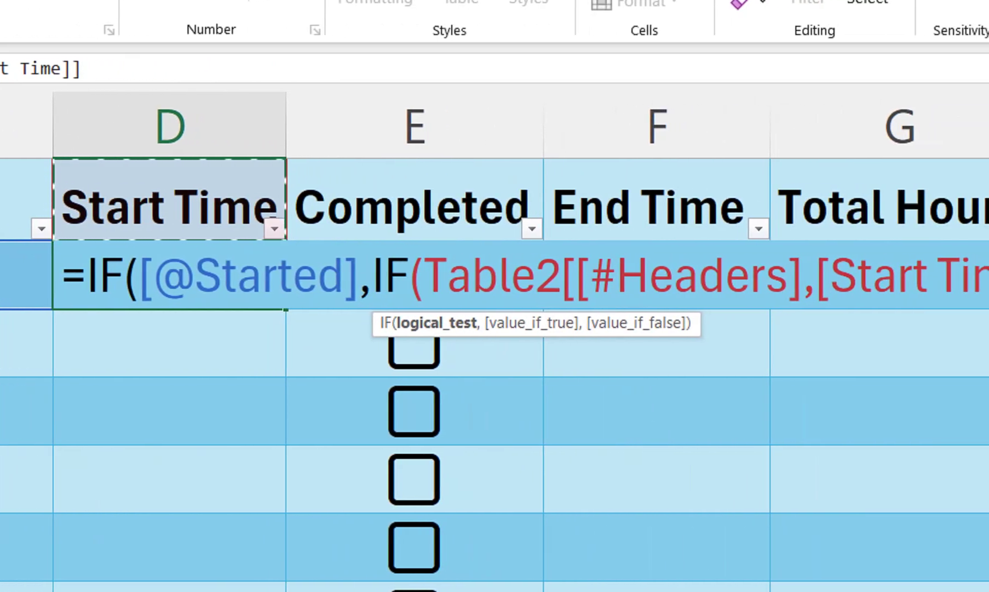
key("Down")
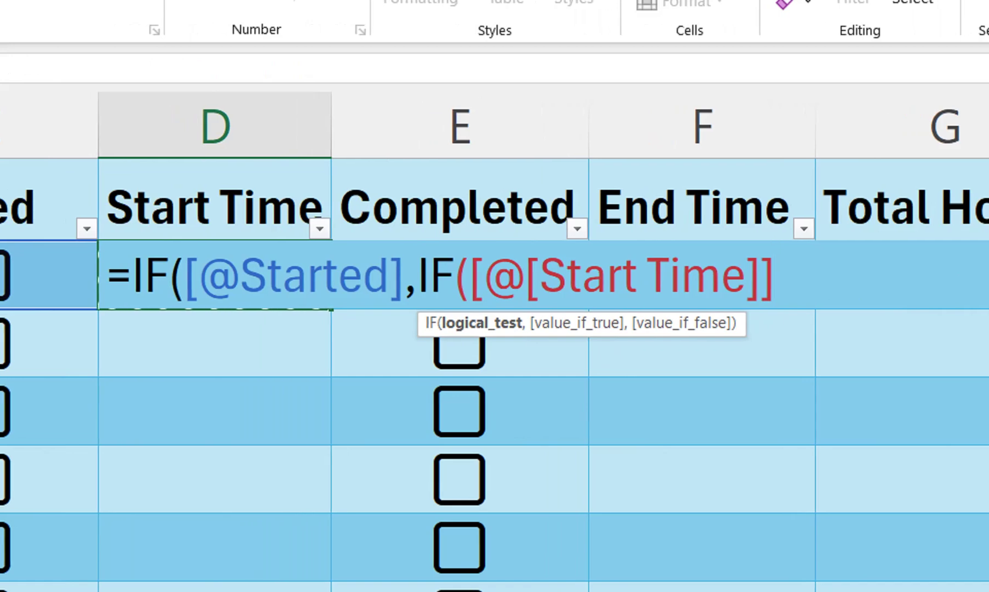
type("=")
type("\"\",no")
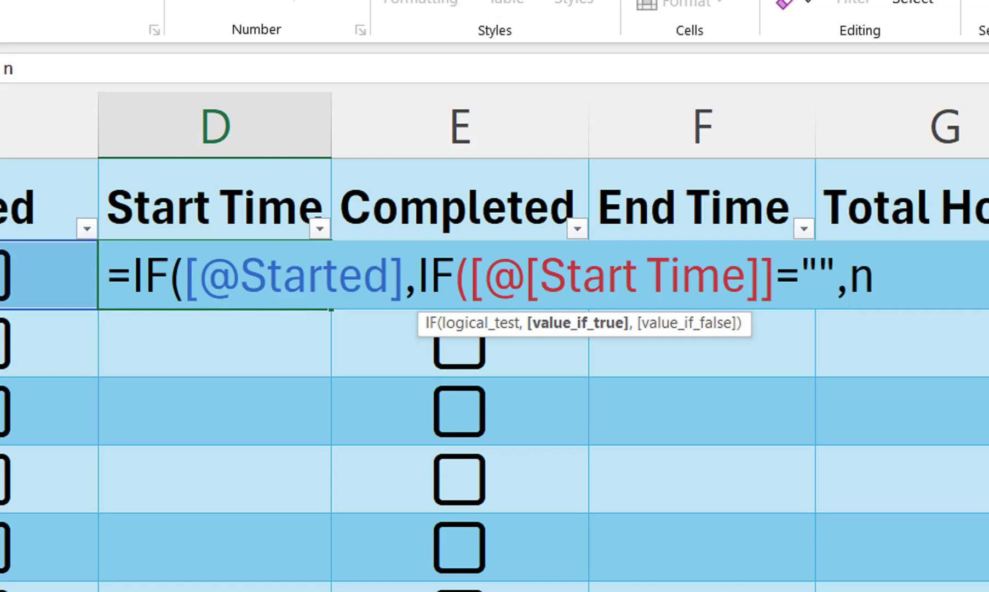
type("w()")
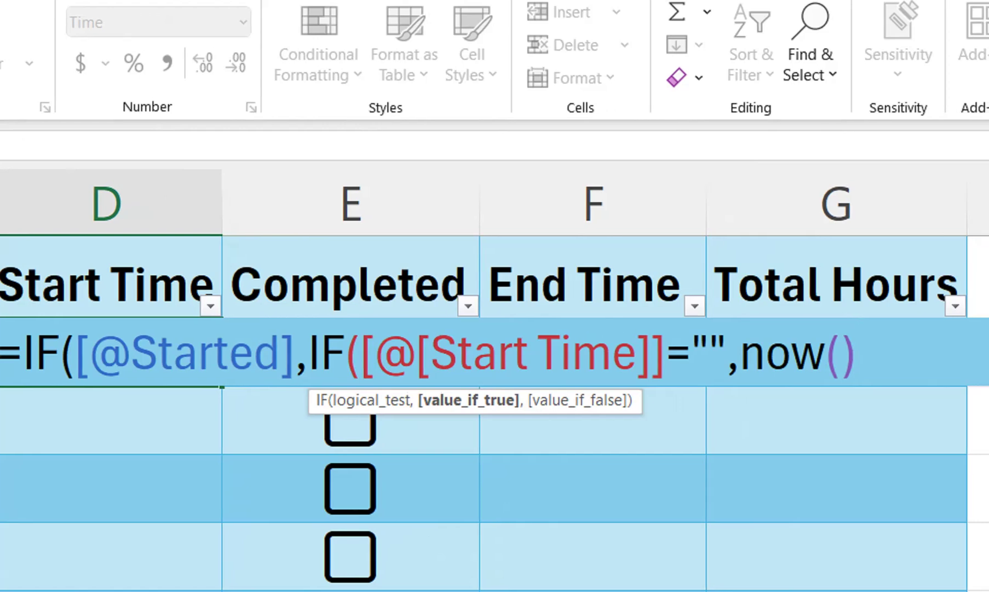
type(",")
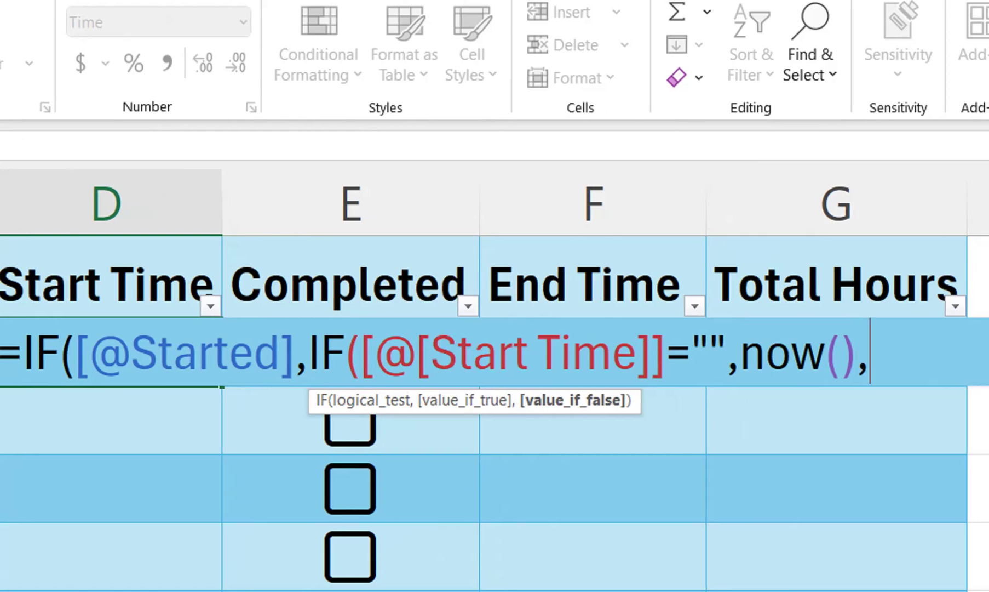
key("Up")
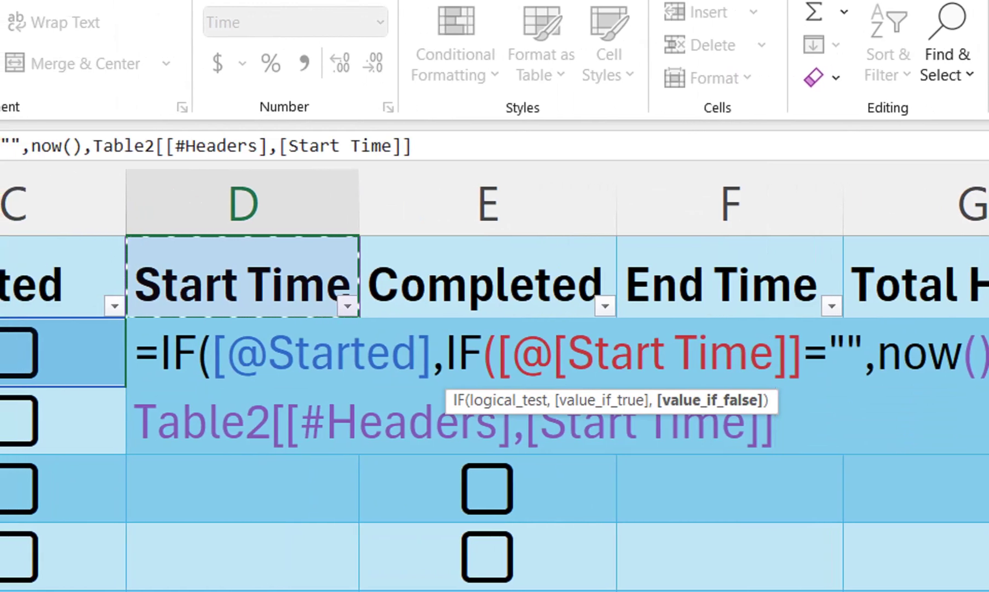
key("Down")
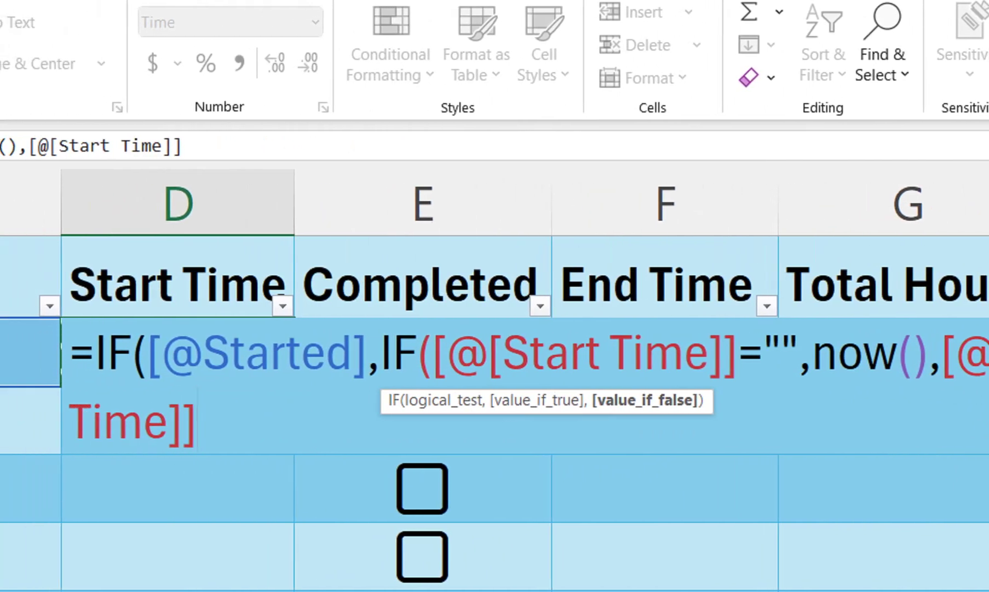
type(")")
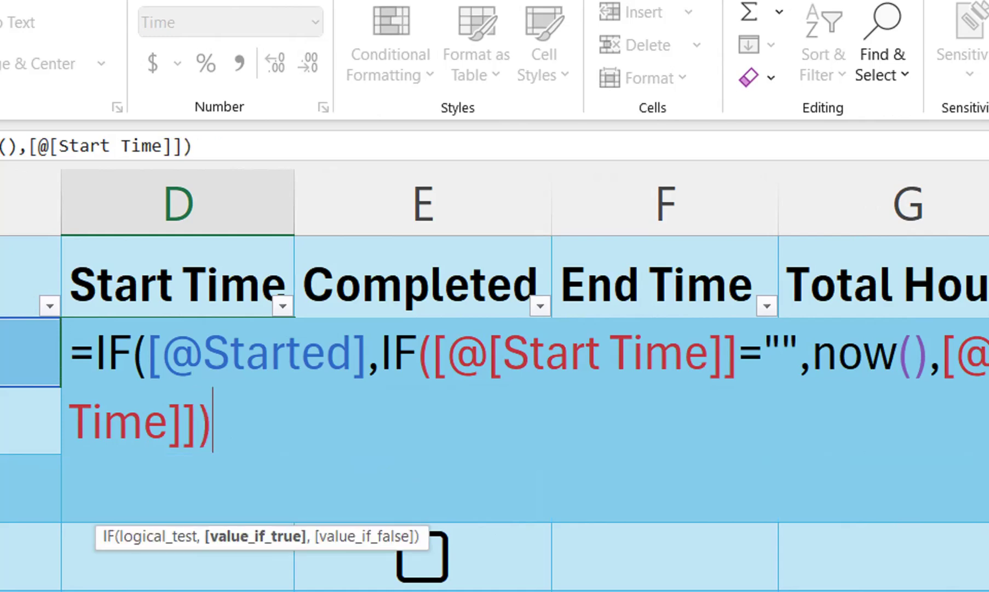
type(",")
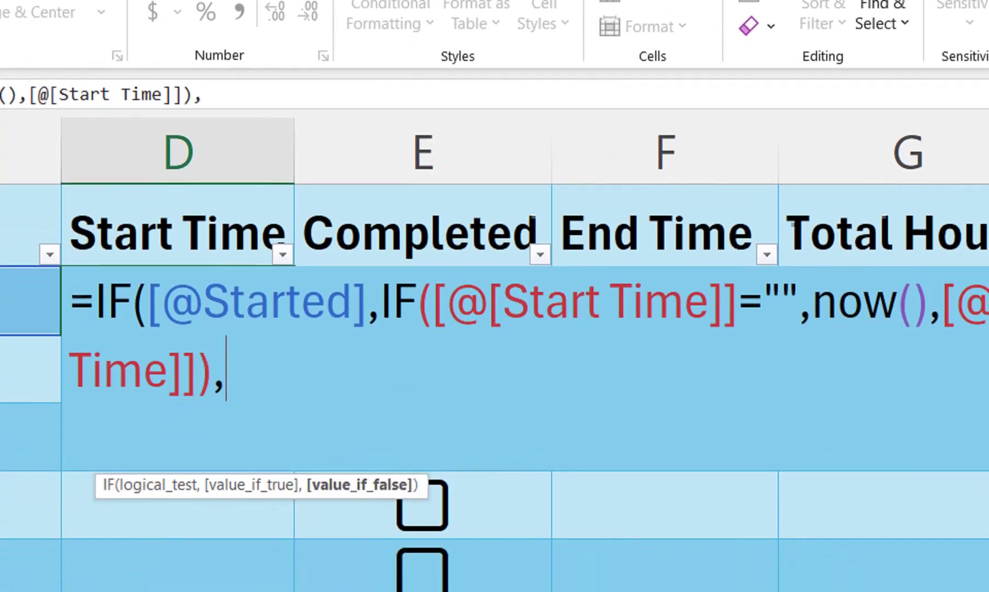
type("\"\")")
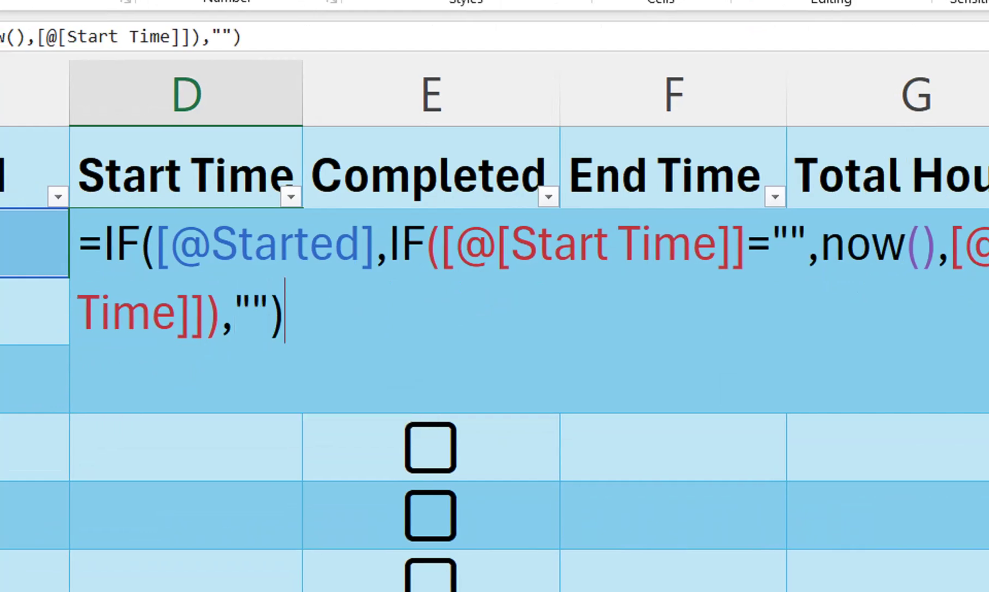
key("Return")
key("Up")
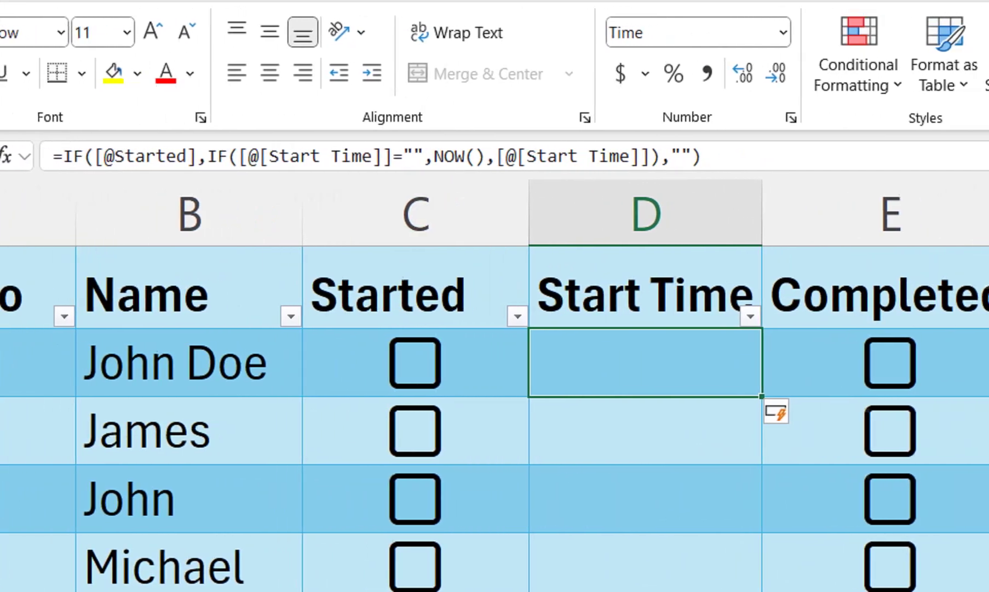
left_click(922, 363)
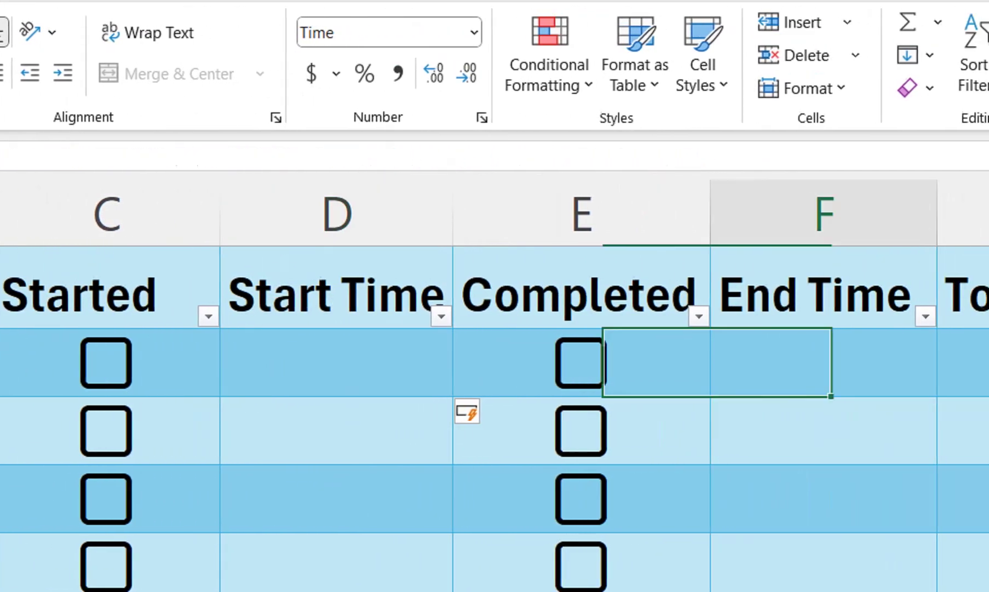
type("=if")
key("Tab")
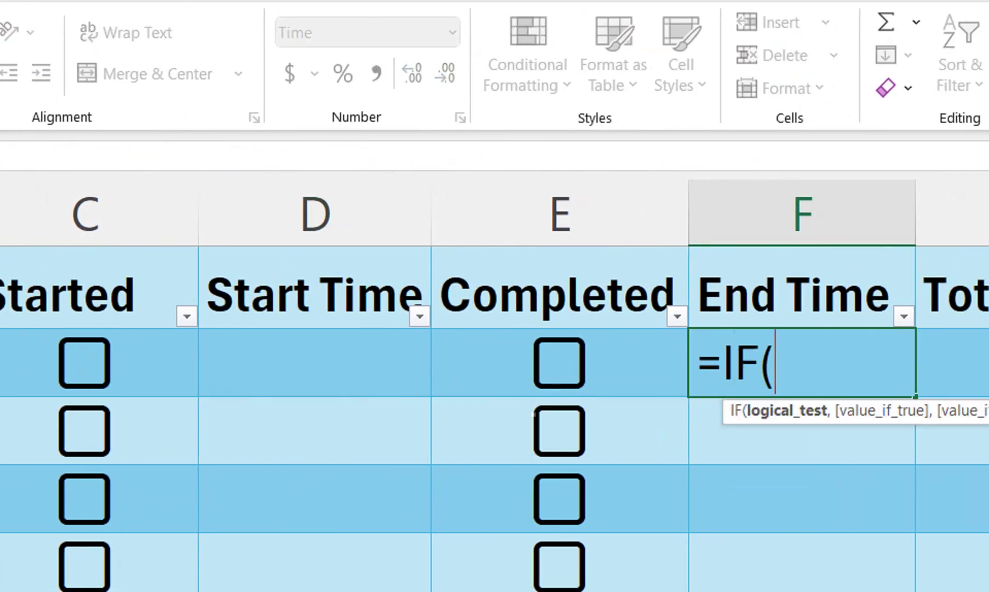
key("Left")
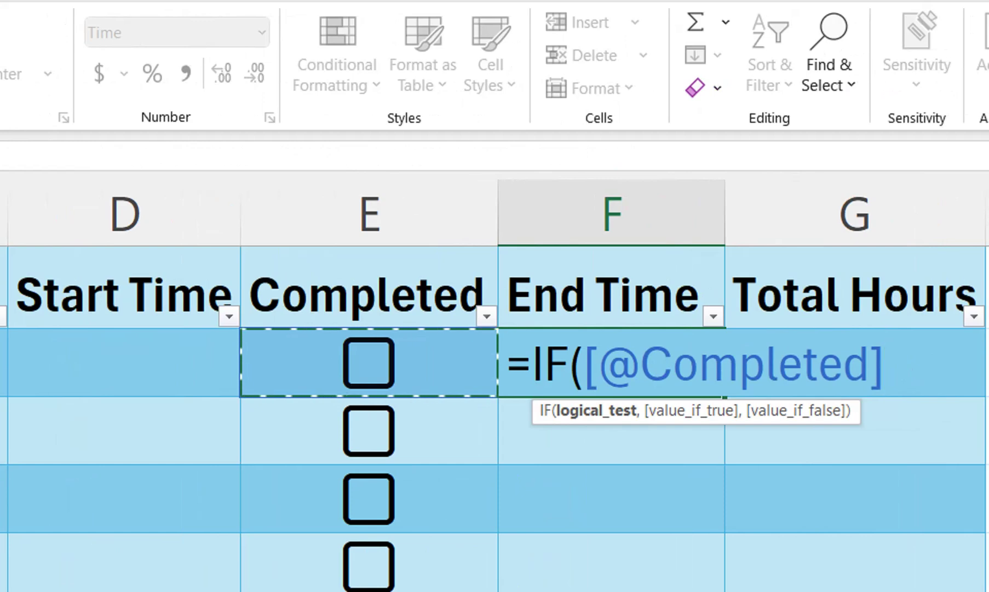
type(",if")
key("Tab")
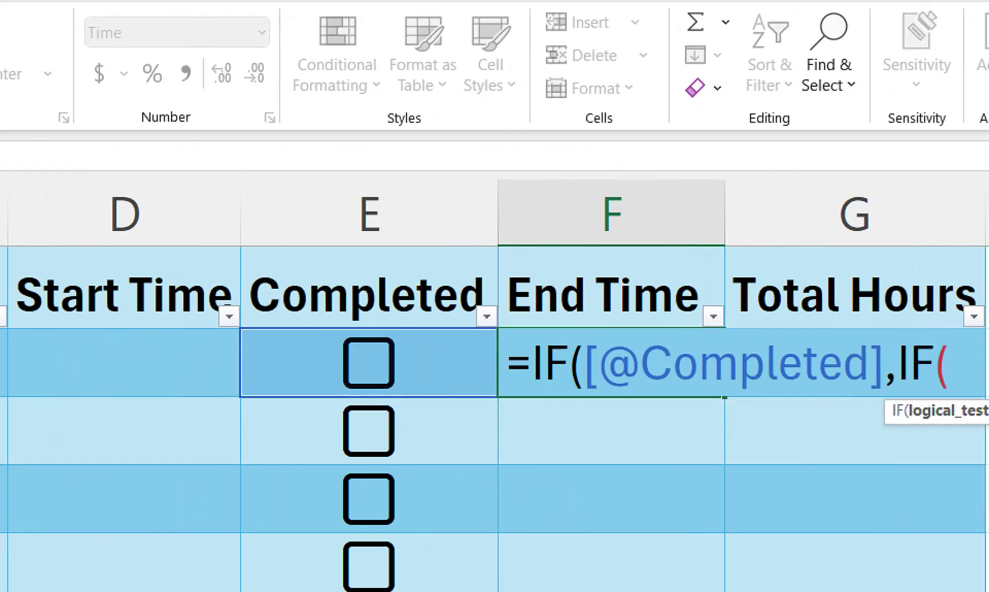
key("Up")
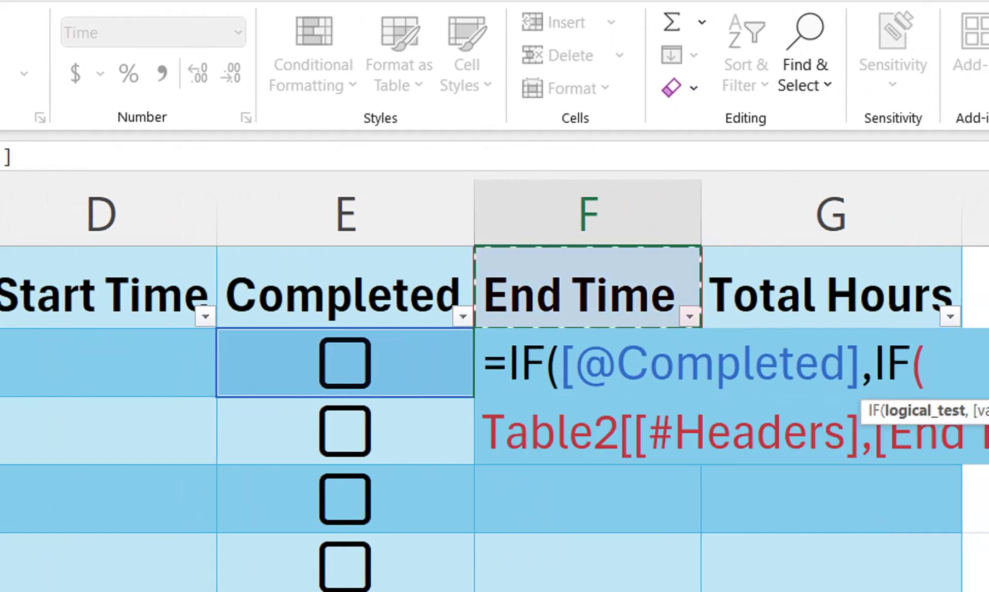
key("Down")
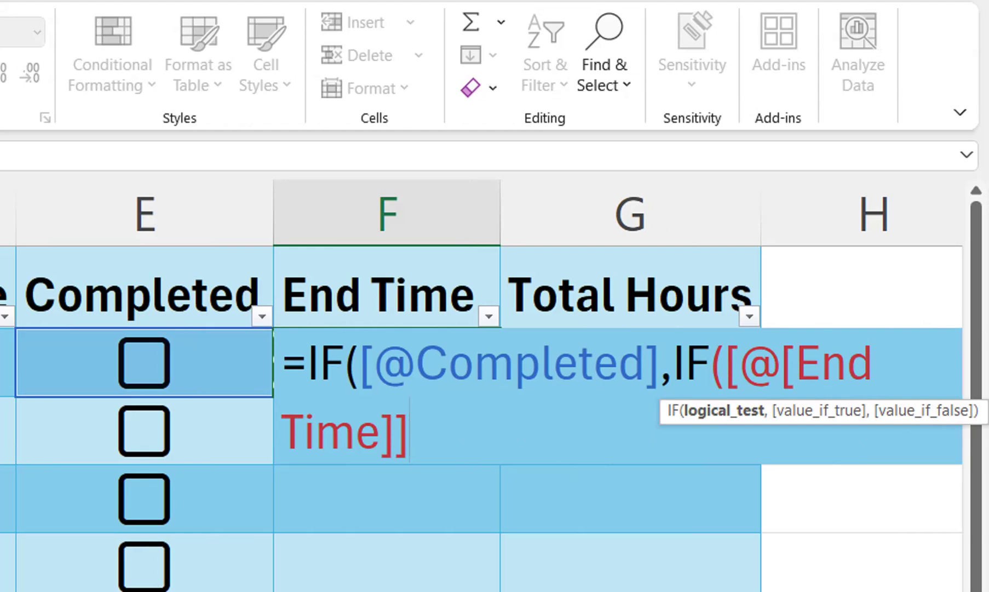
type("=\"\"")
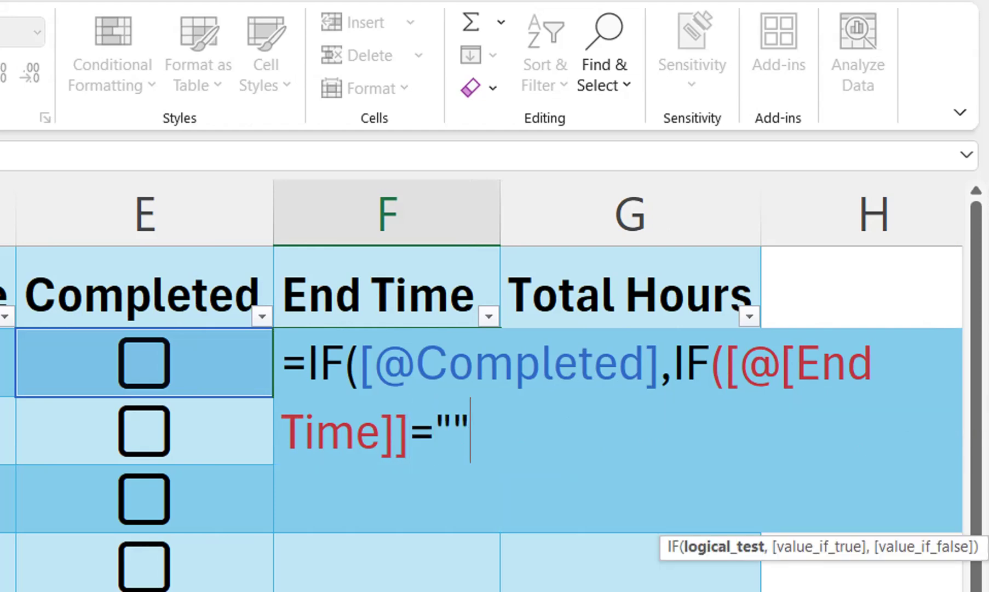
type(",now()")
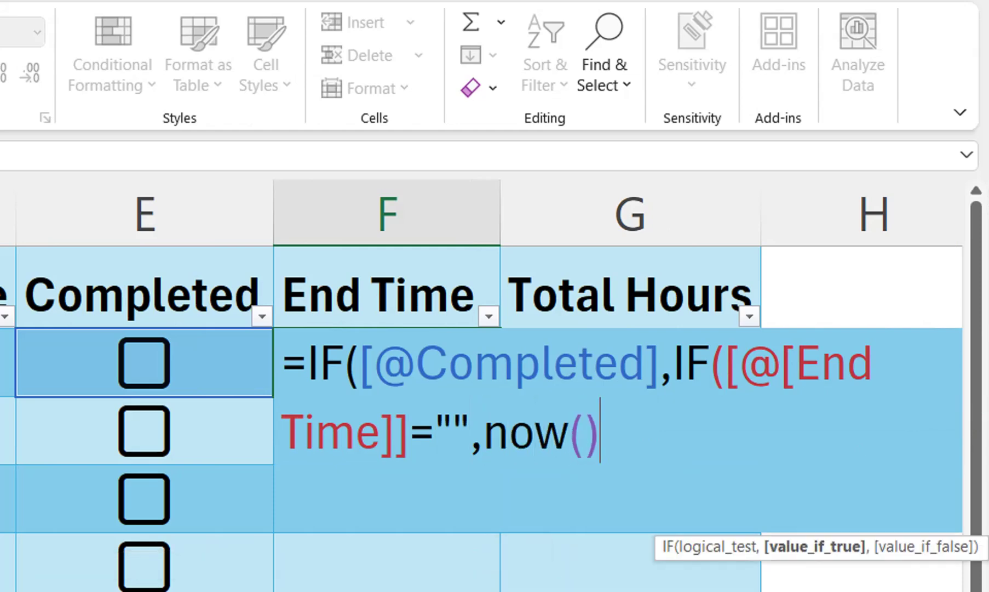
type(",")
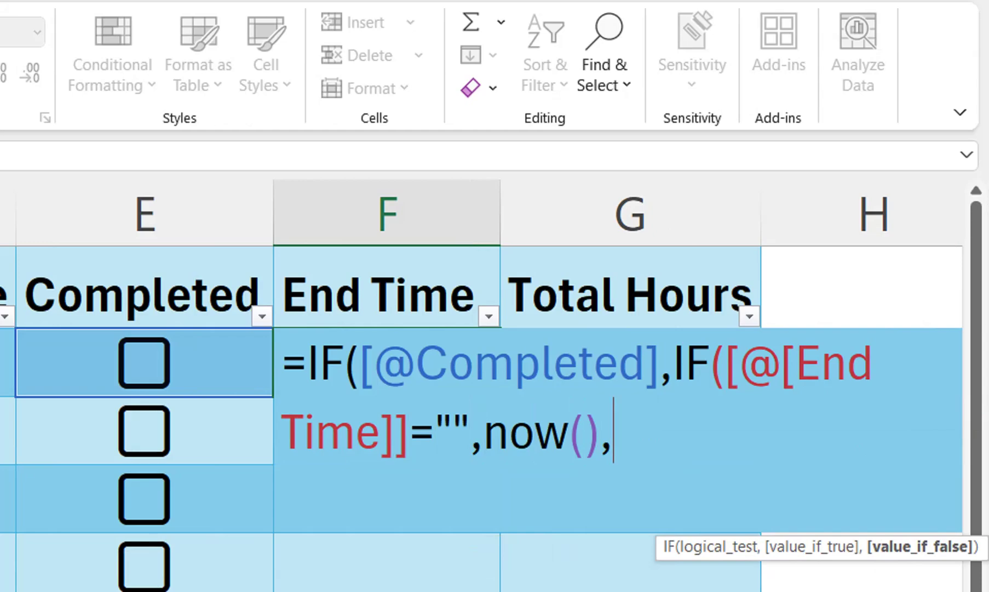
key("Up")
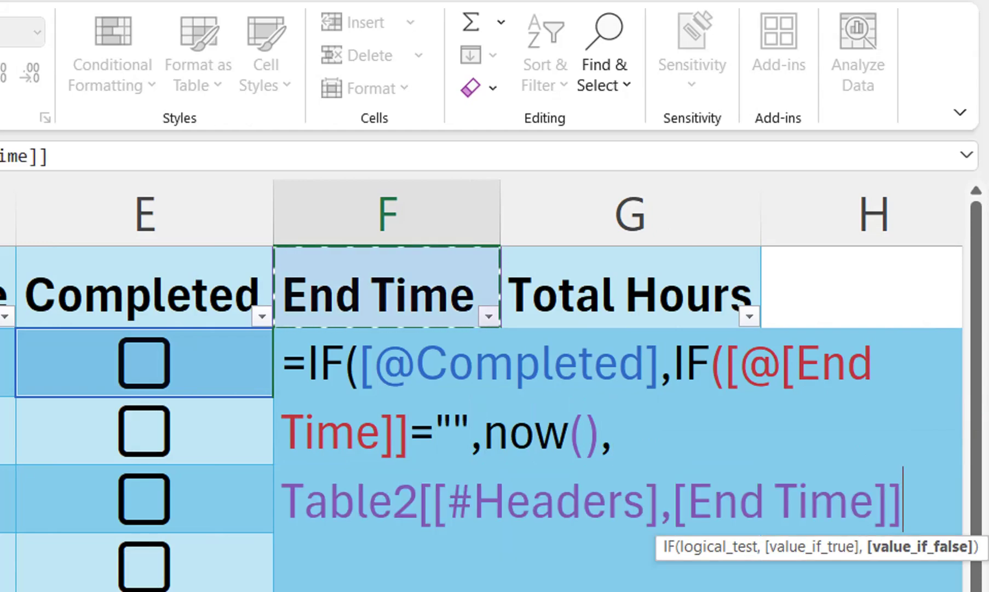
key("Down")
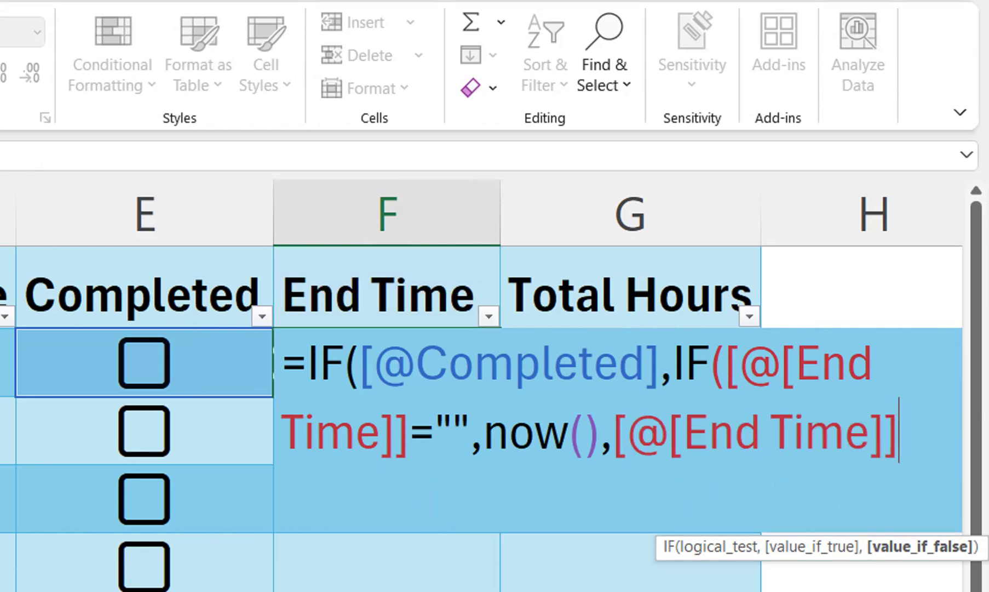
type("),")
type("\"\"")
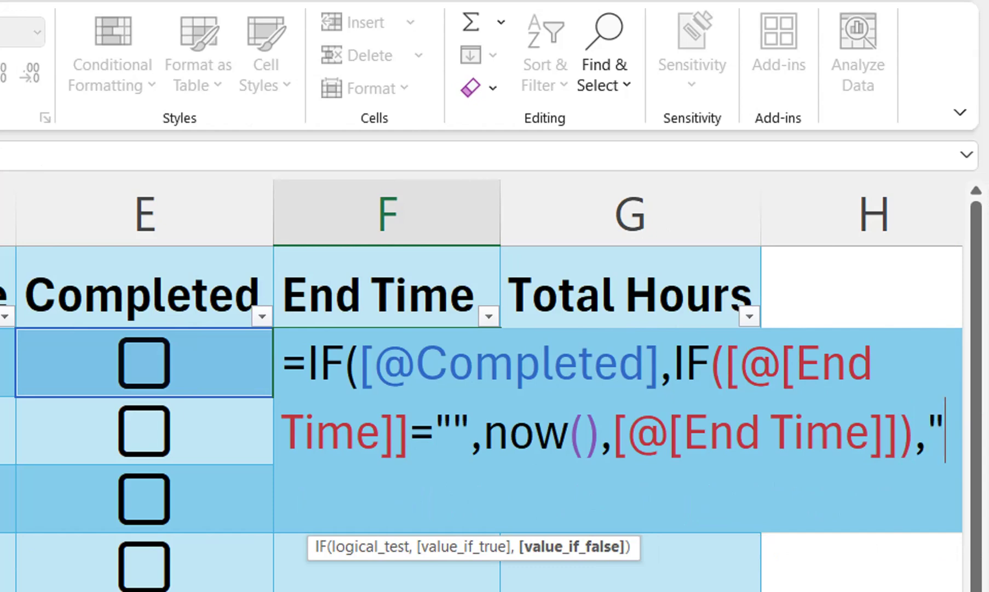
type(")")
key("Return")
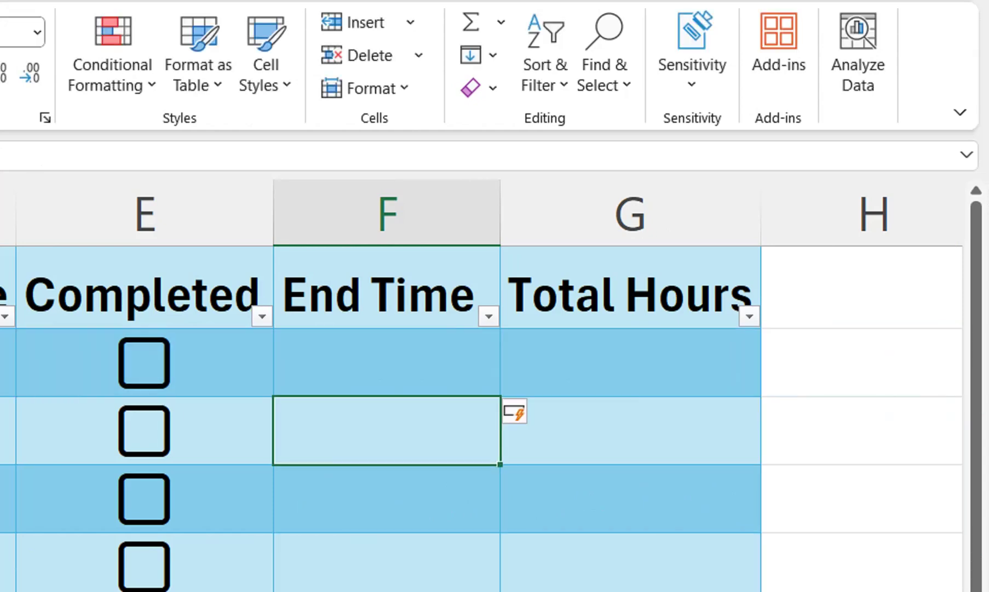
Step: Enter =IFERROR(SUM([@[End Time]]-[@[Start Time]]),"") in G2 of the Total Hours column
left_click(630, 362)
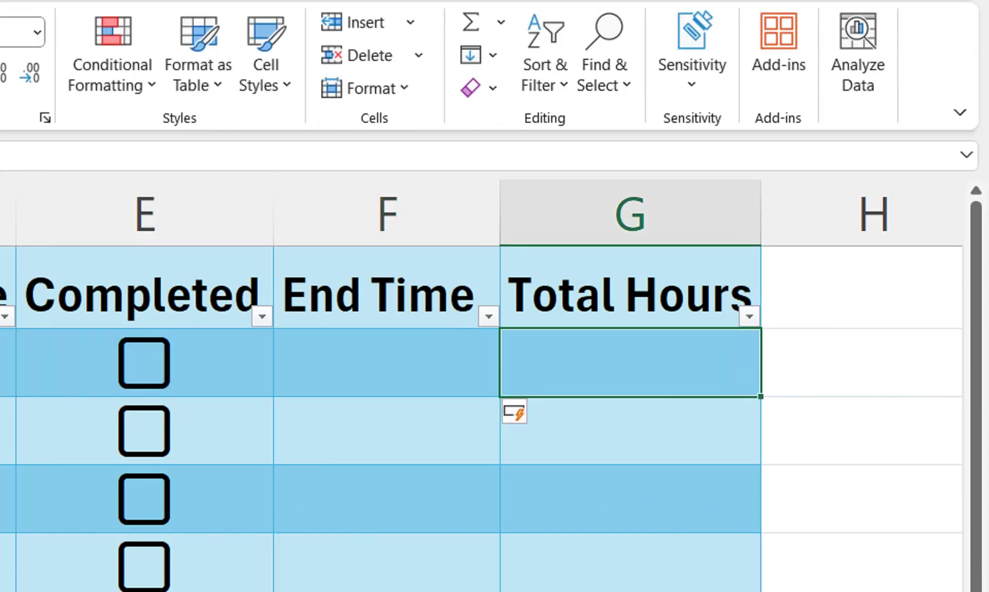
type("=su")
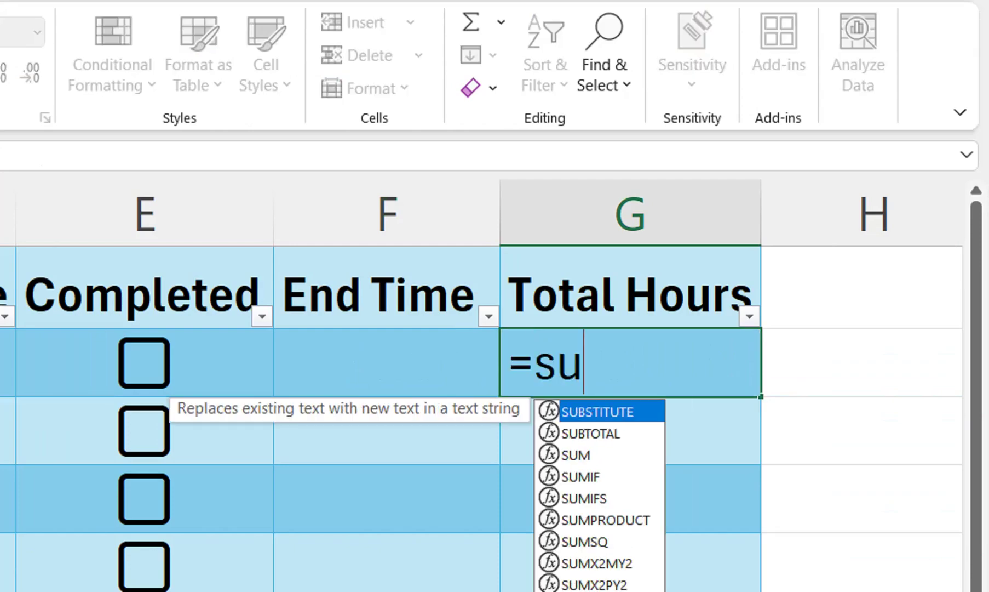
key("BackSpace")
key("BackSpace")
type("if")
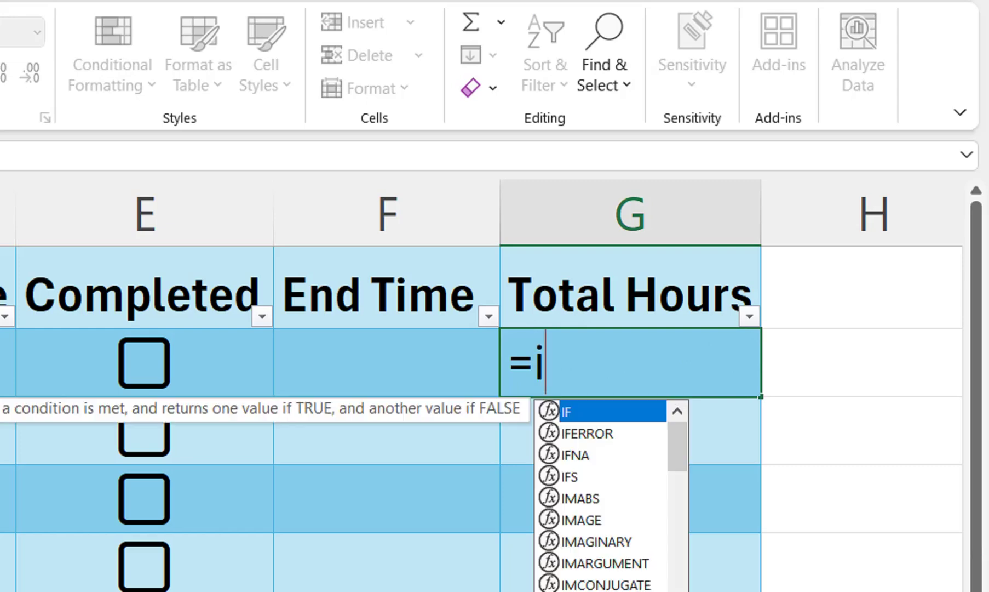
key("Down")
key("Tab")
type("sum")
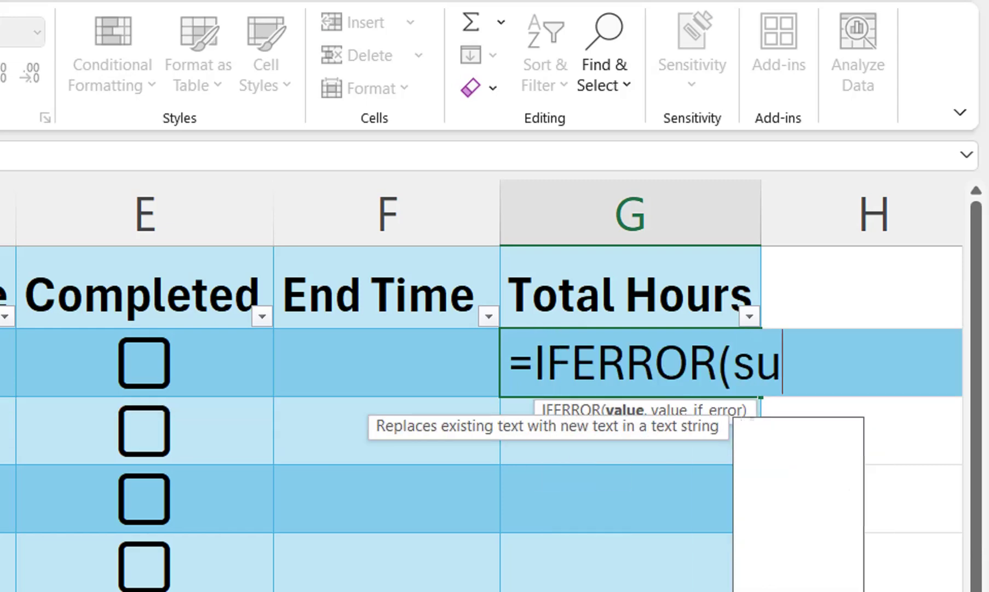
key("Tab")
key("Return")
key("Return")
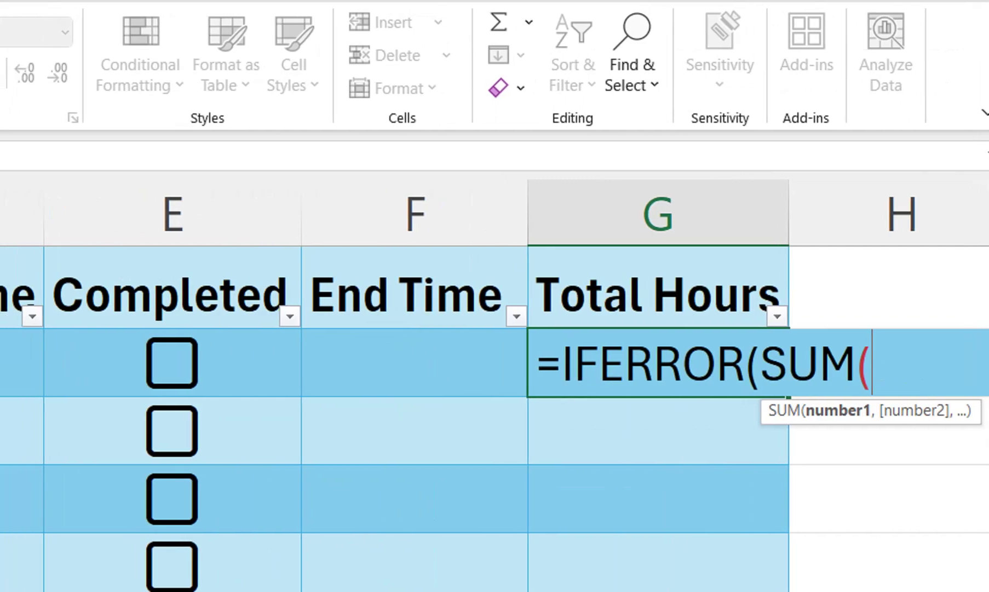
left_click(145, 363)
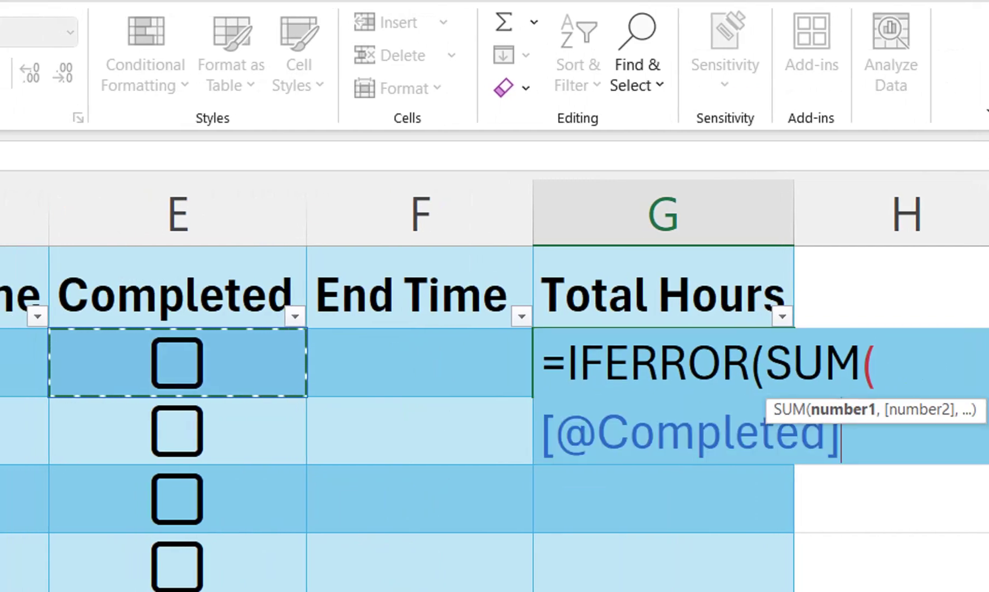
left_click(420, 363)
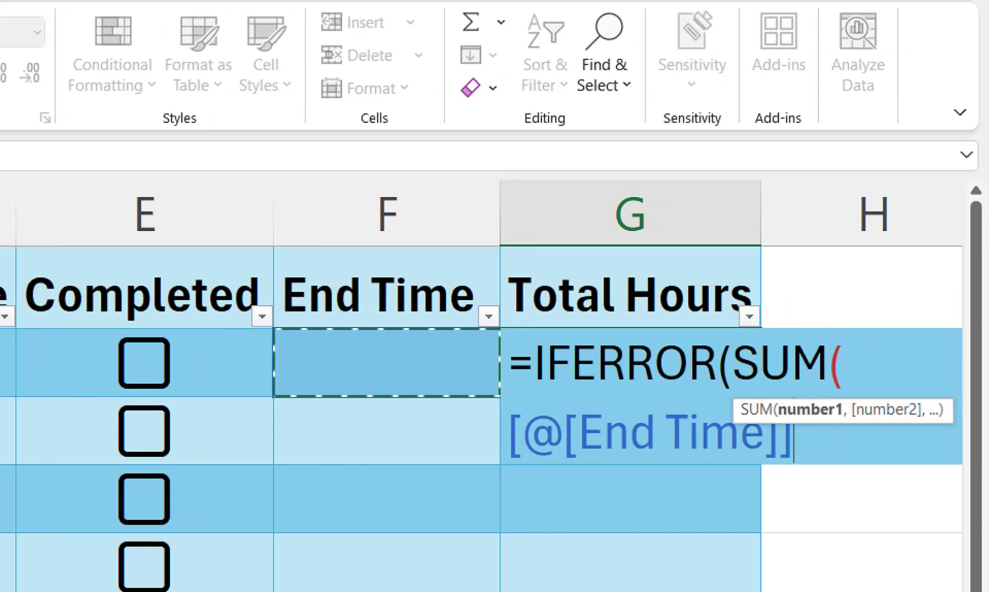
type("-")
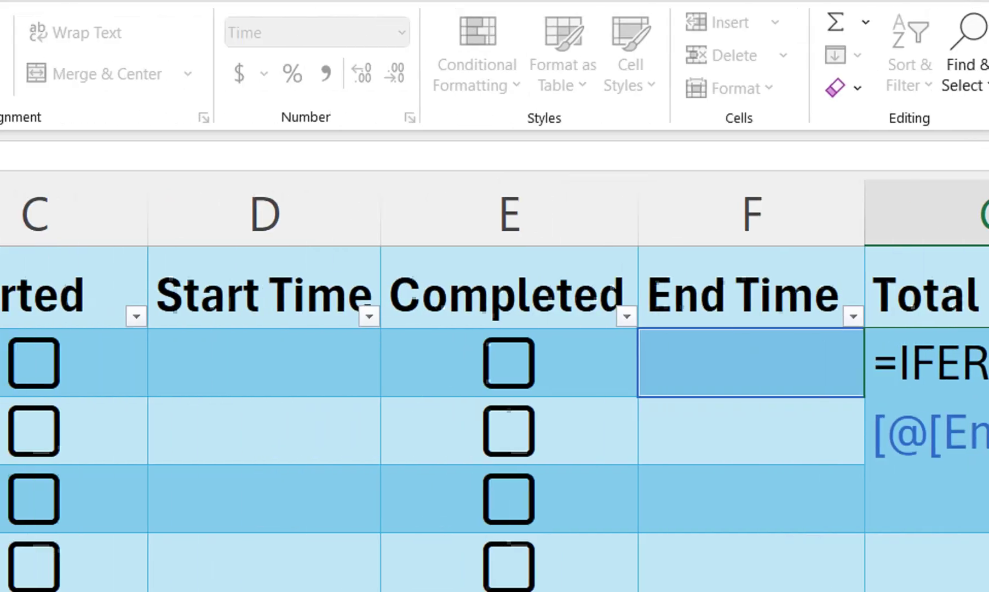
key("Left")
key("Left")
key("Left")
key("Left")
key("Right")
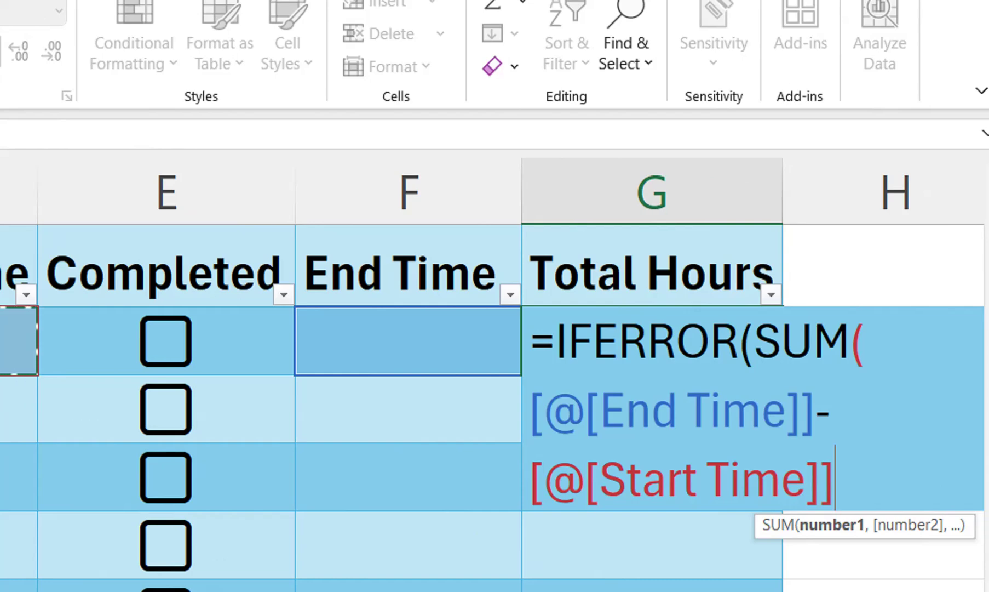
type("),\"\"")
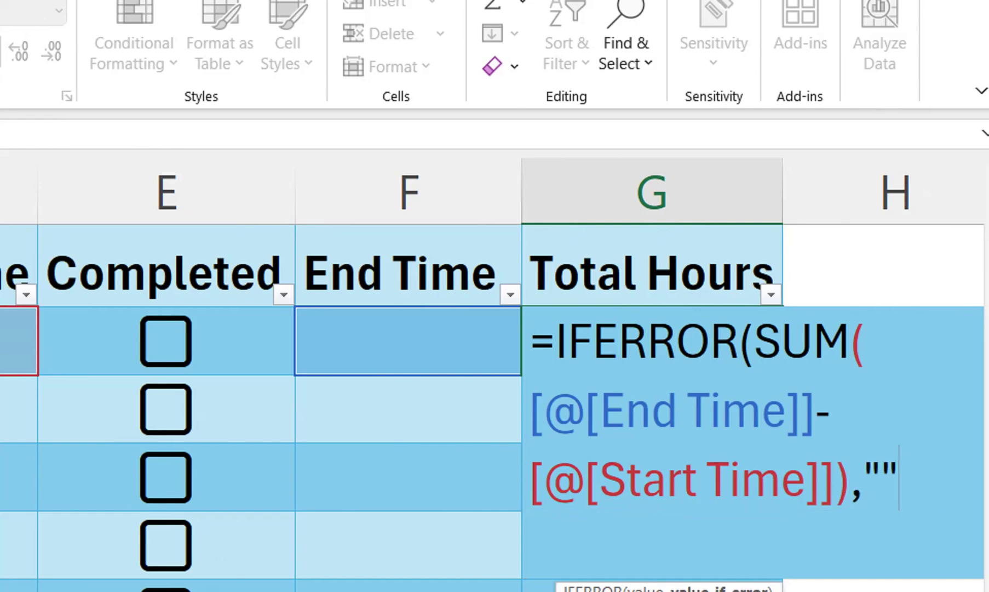
type(")")
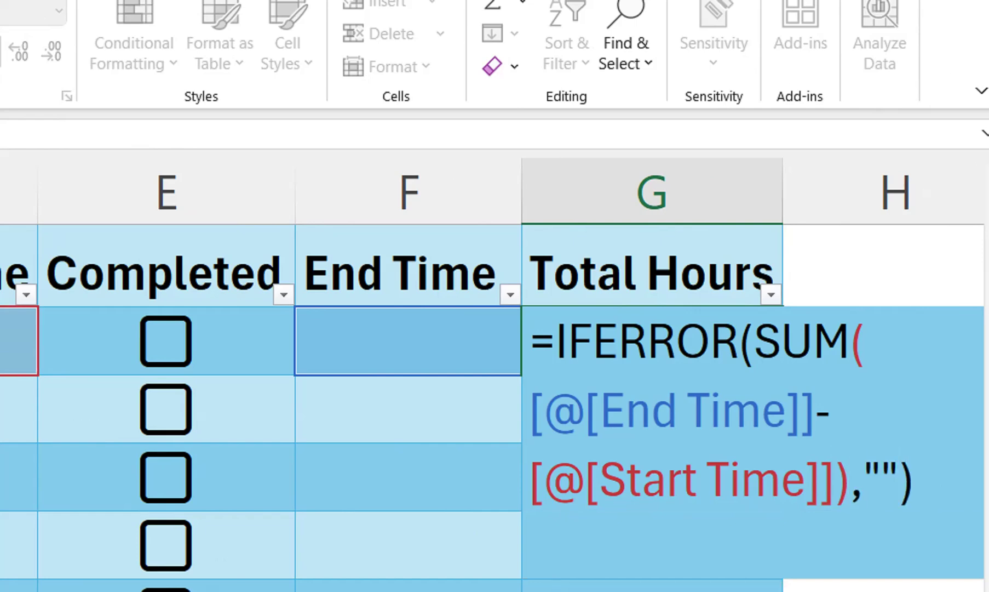
key("Return")
Step: Apply the custom number format [h]:mm:ss to rows 2 to 11 of the Total Hours column
left_click(652, 340)
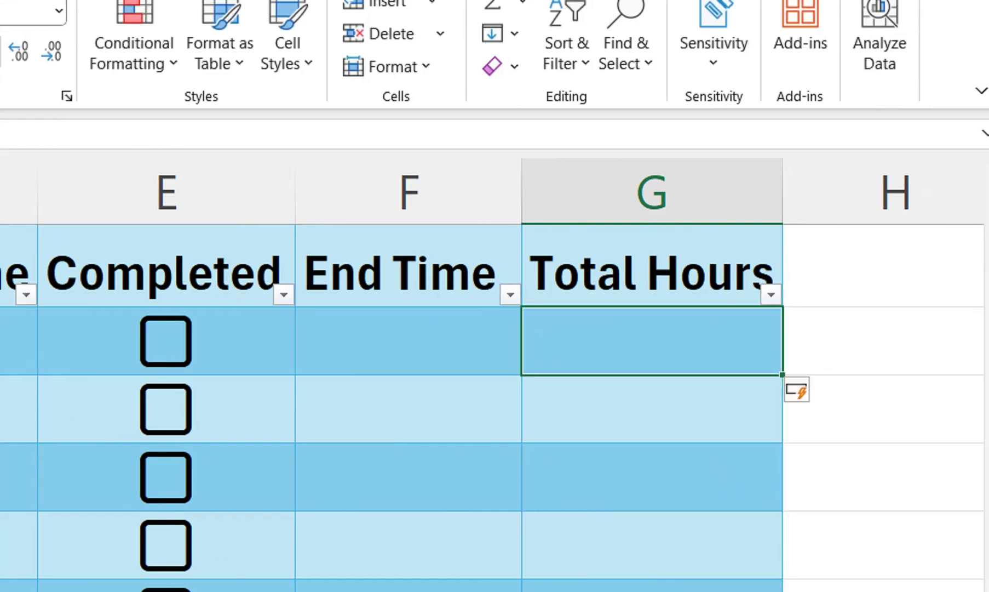
key("shift+Down")
key("shift+Down")
key("shift+Down")
key("shift+Down")
key("shift+Down")
key("shift+Down")
key("shift+Down")
key("shift+Down")
key("shift+Down")
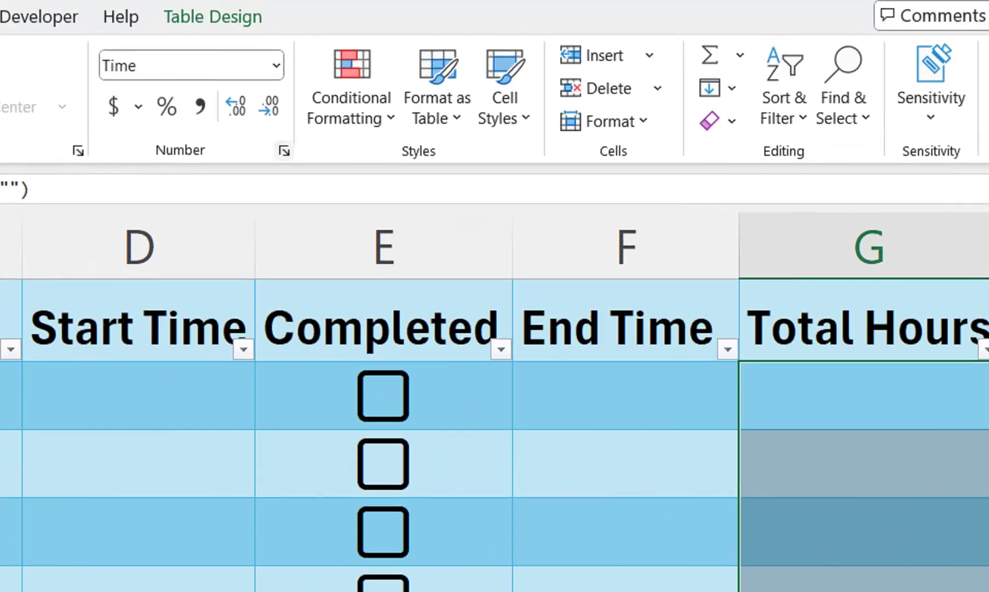
key("ctrl+1")
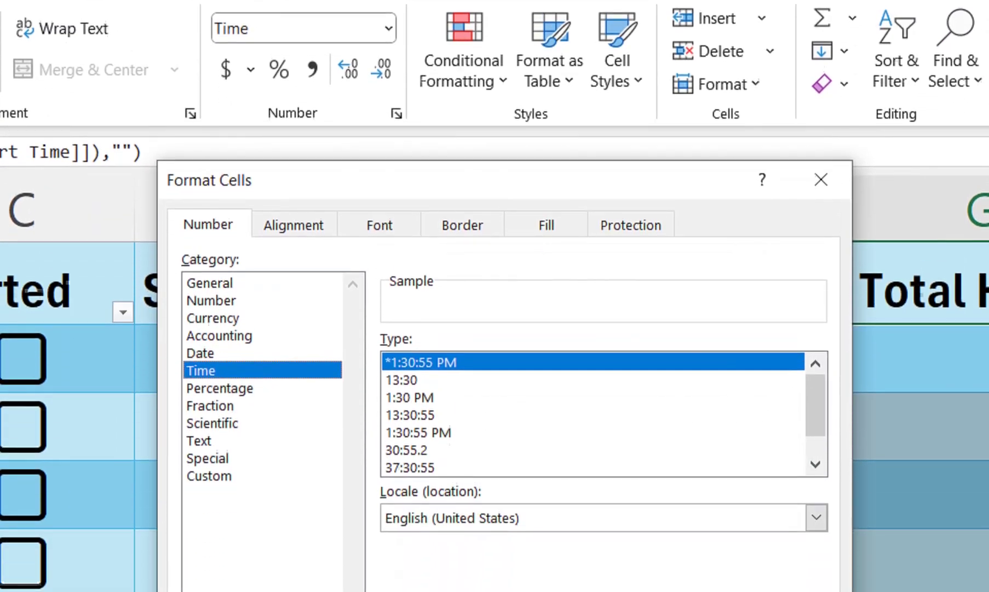
left_click(209, 476)
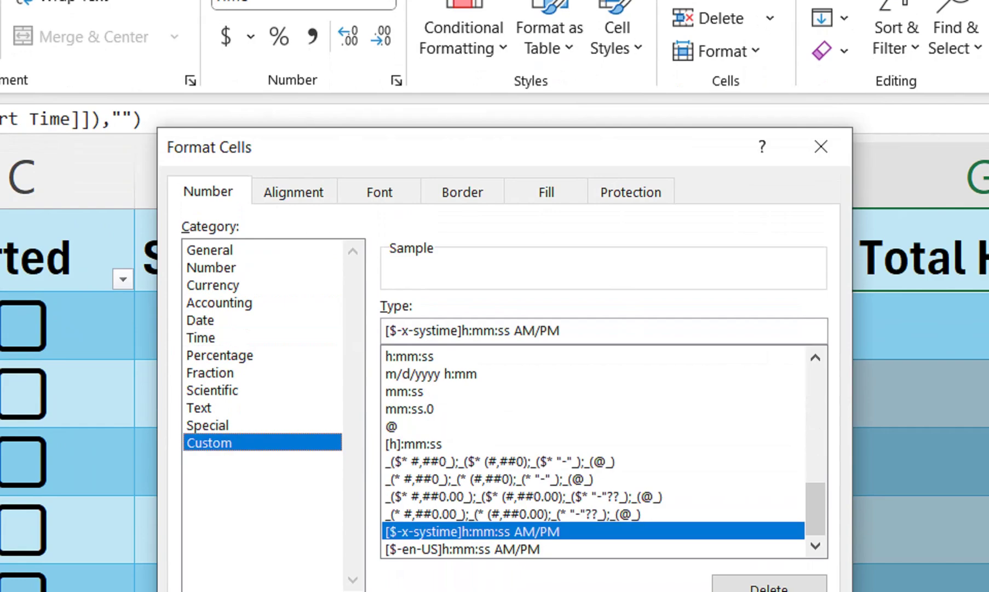
left_click_drag(462, 331, 385, 330)
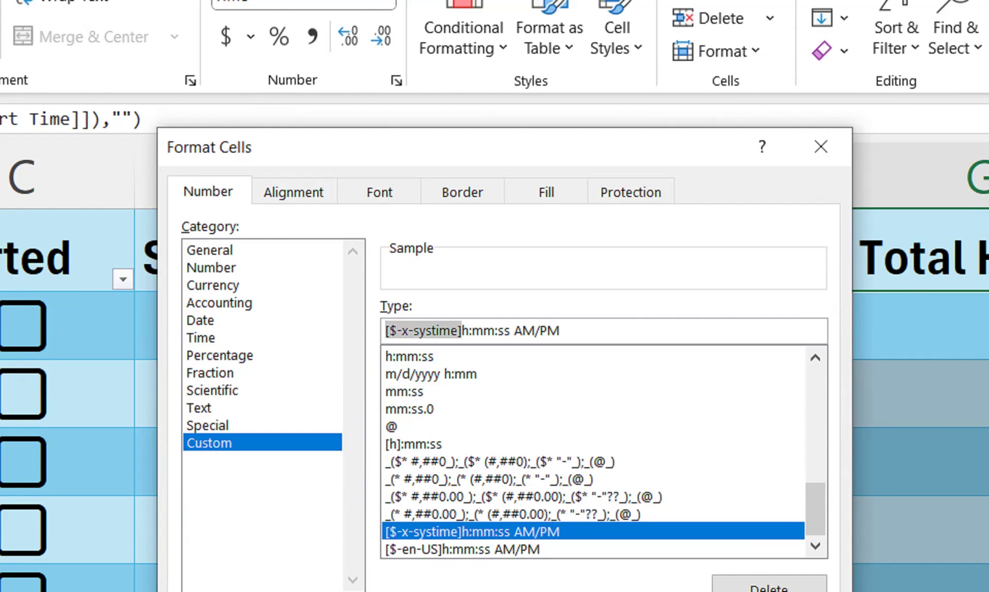
key("Delete")
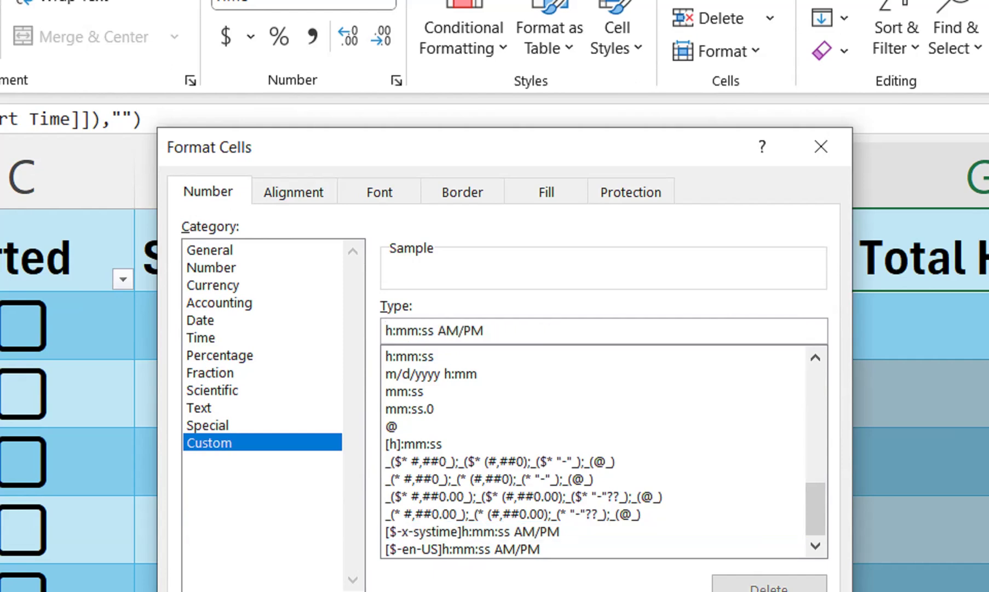
type("[h")
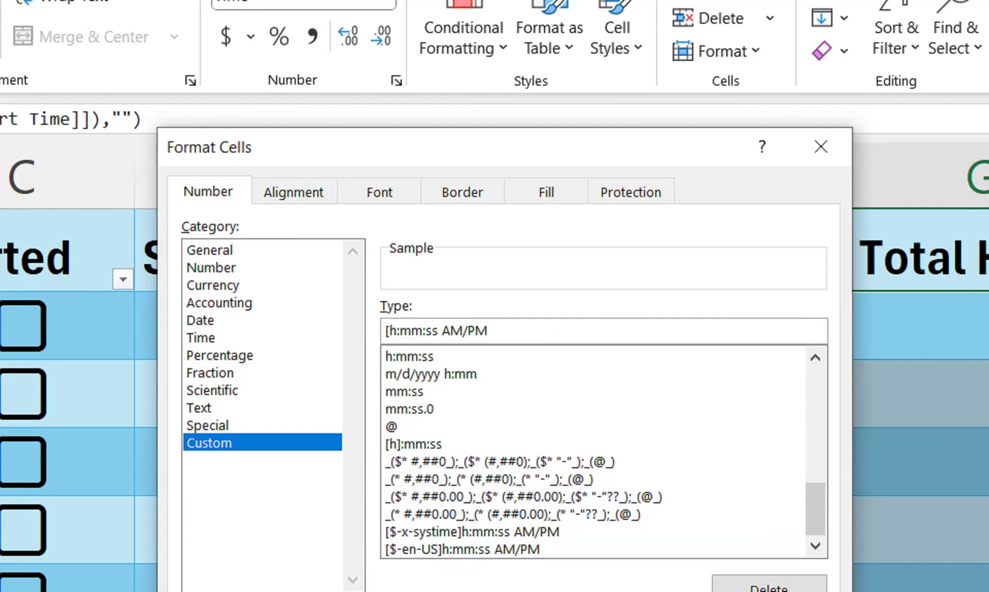
type("]")
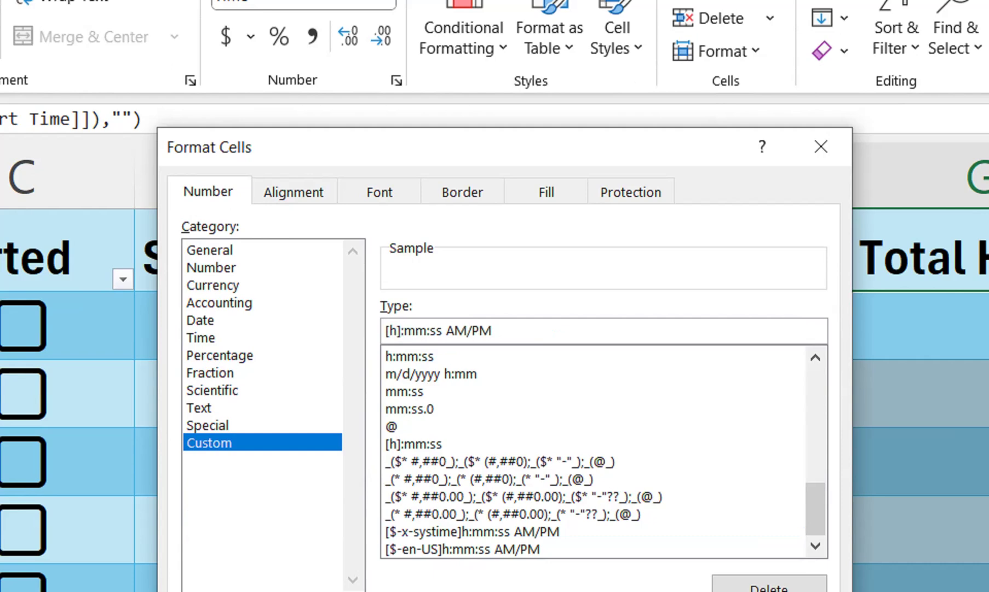
key("End")
key("BackSpace")
key("BackSpace")
key("BackSpace")
key("BackSpace")
key("BackSpace")
key("BackSpace")
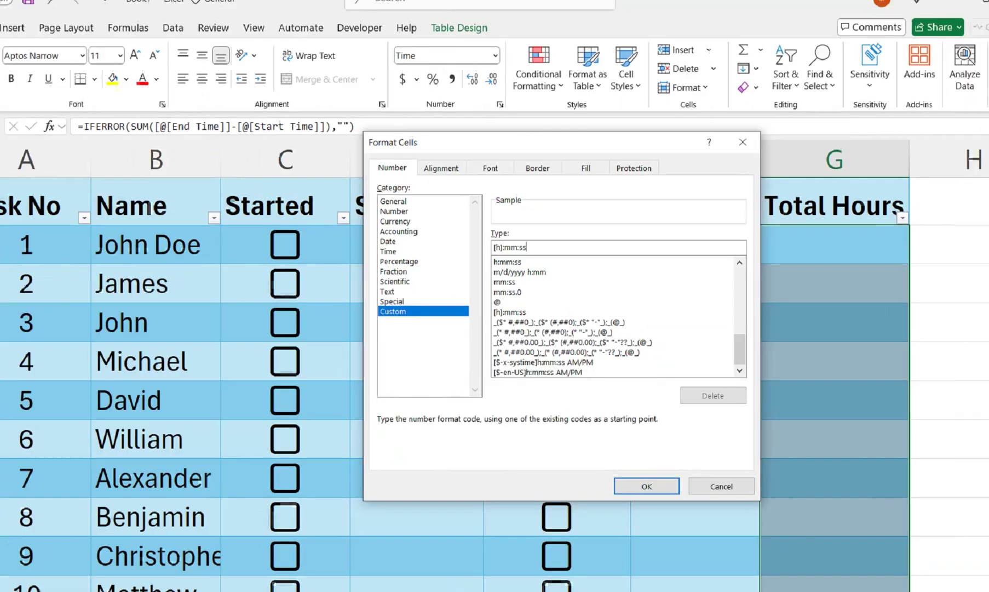
key("Return")
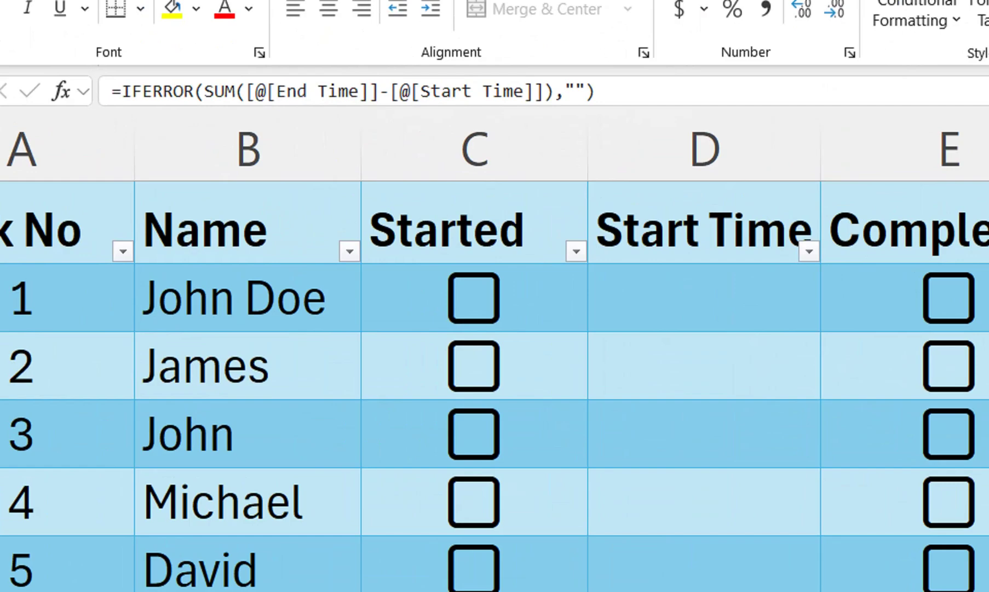
Step: Tick Started for task 1, and widen the Start Time and Completed columns to fit their contents
left_click(531, 298)
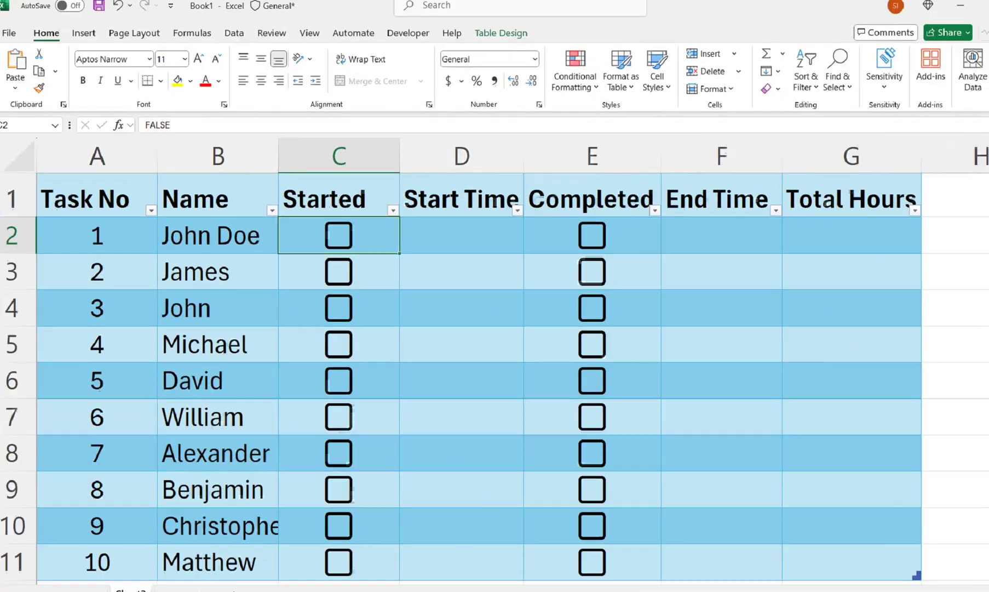
key("space")
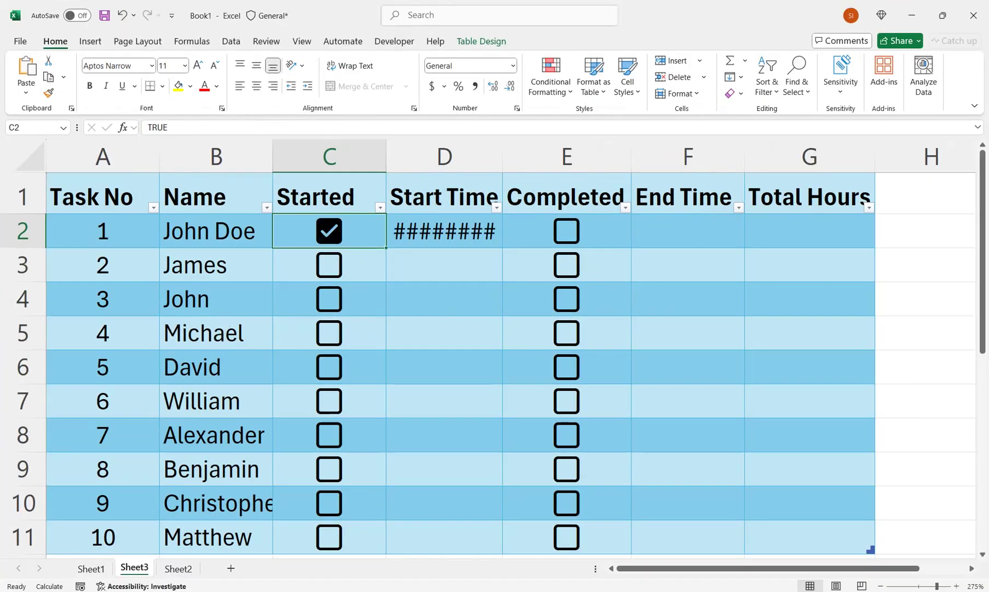
double_click(502, 157)
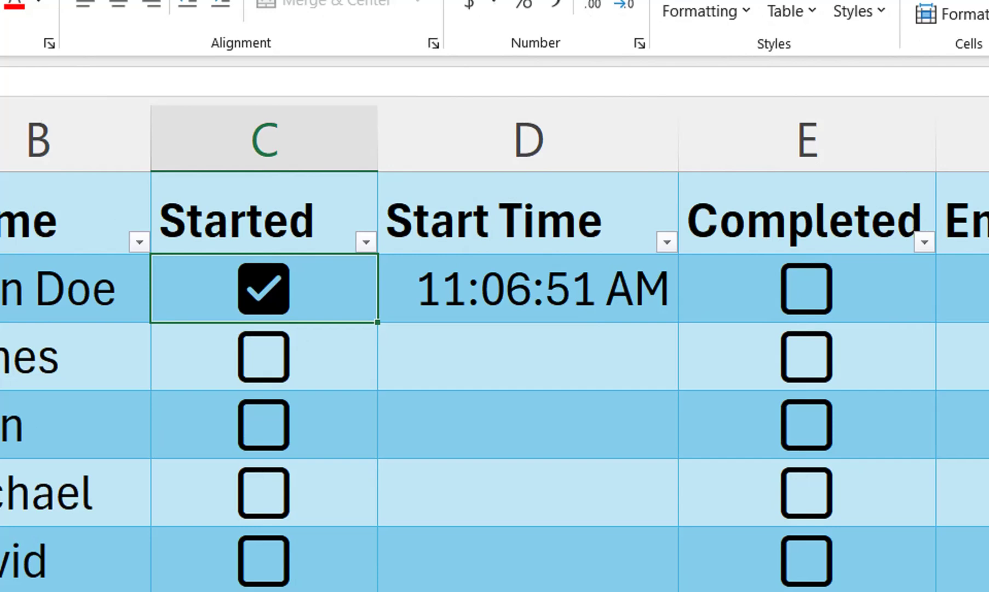
left_click_drag(937, 145, 946, 146)
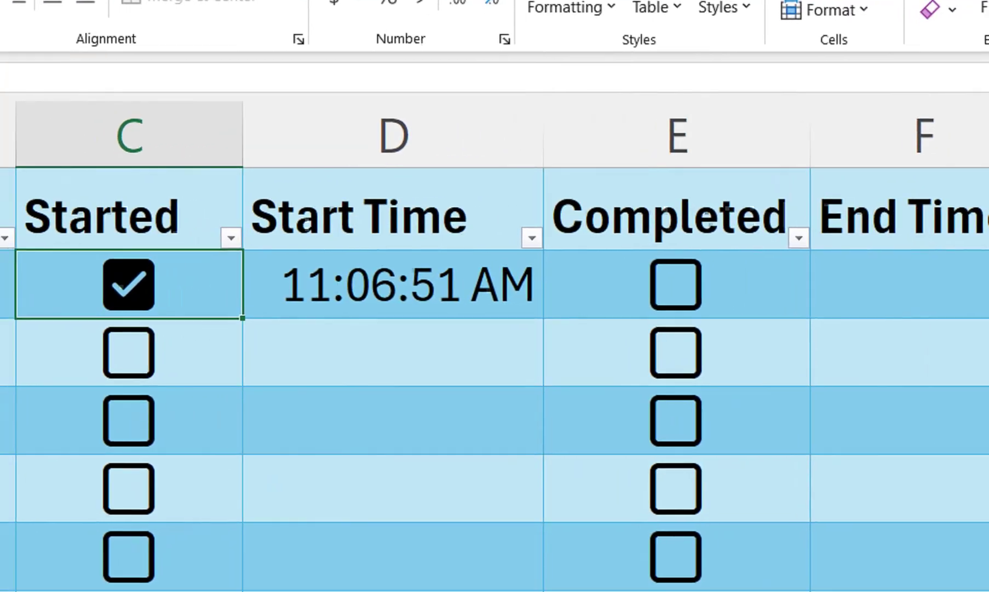
Step: Tick Started for tasks 4 and 8, and tick Completed for tasks 1 and 4
left_click(129, 488)
left_click(188, 519)
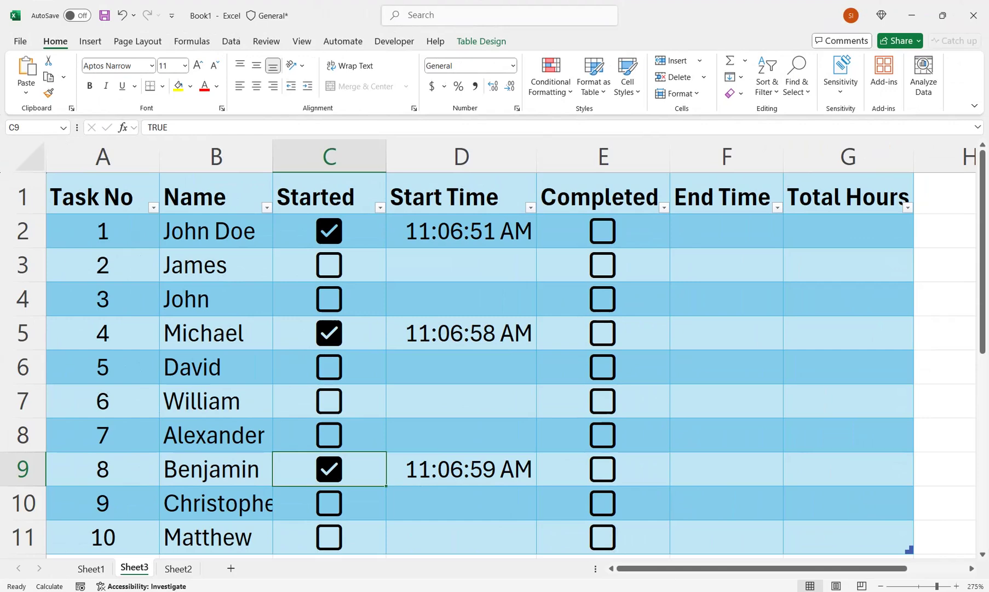
left_click(603, 231)
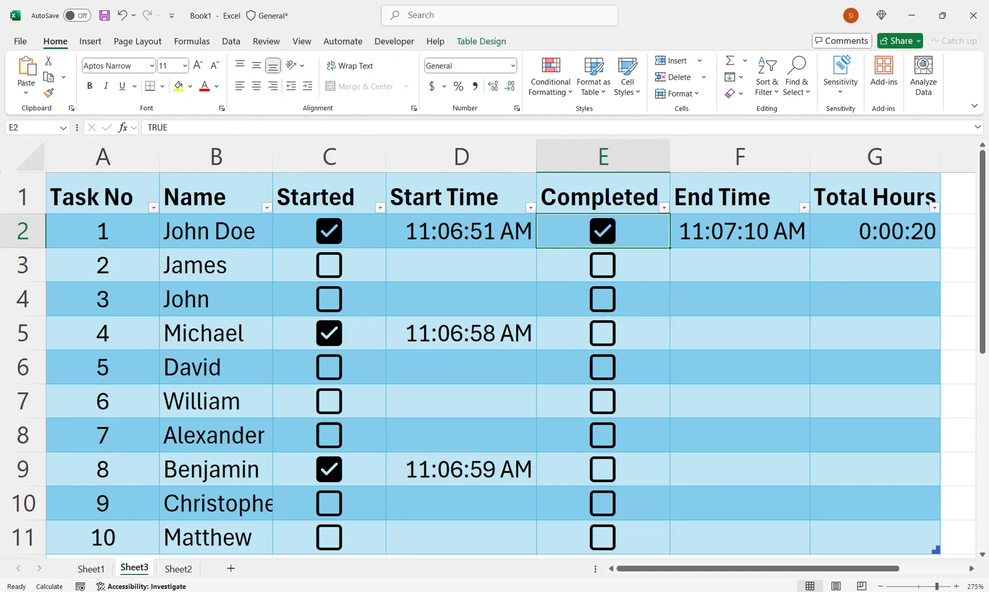
left_click(603, 333)
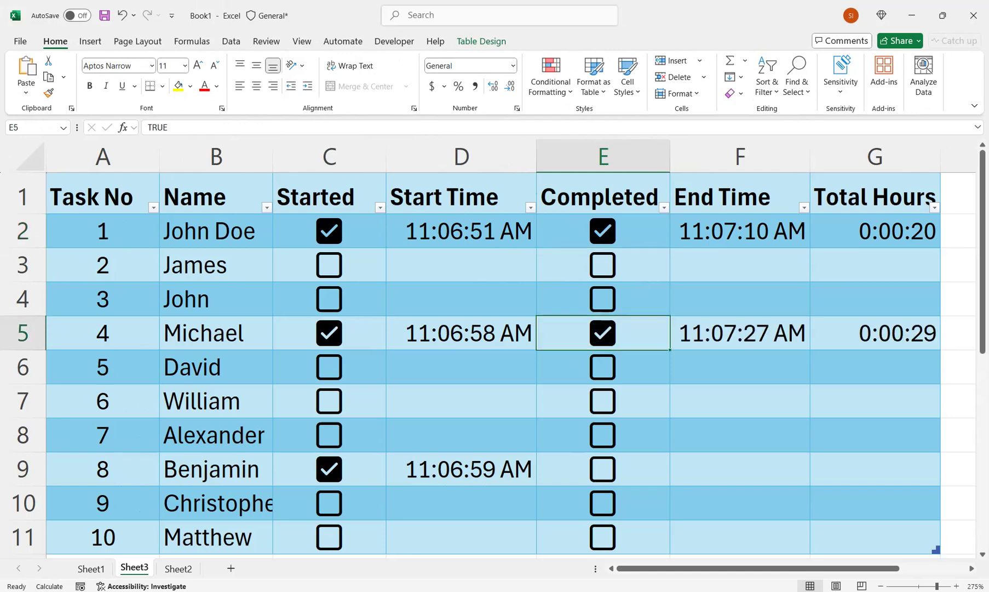
left_click(876, 333)
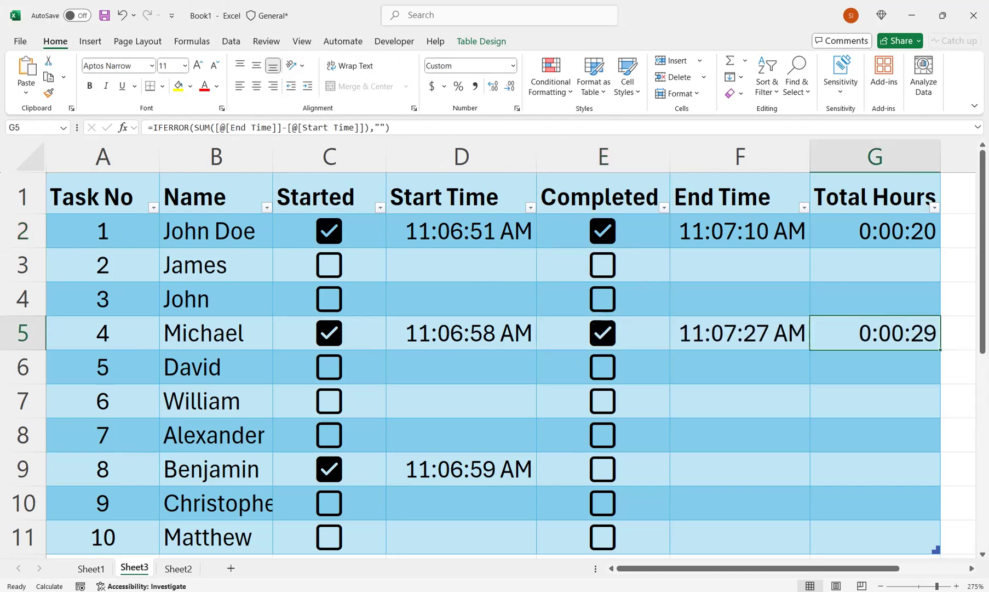
left_click(876, 196)
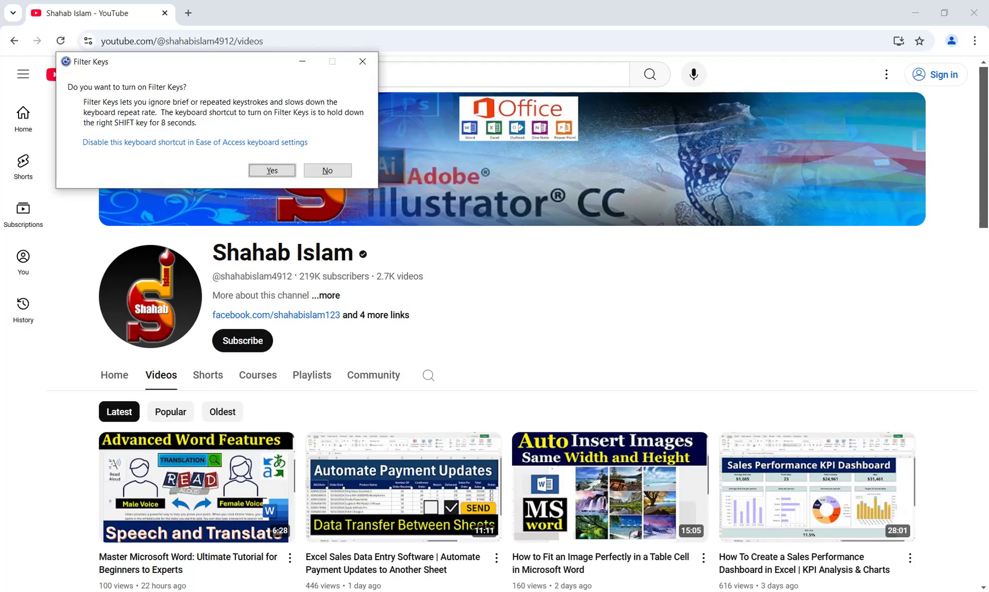
Step: Decline turning on Filter Keys in the prompt over the browser page
left_click(328, 170)
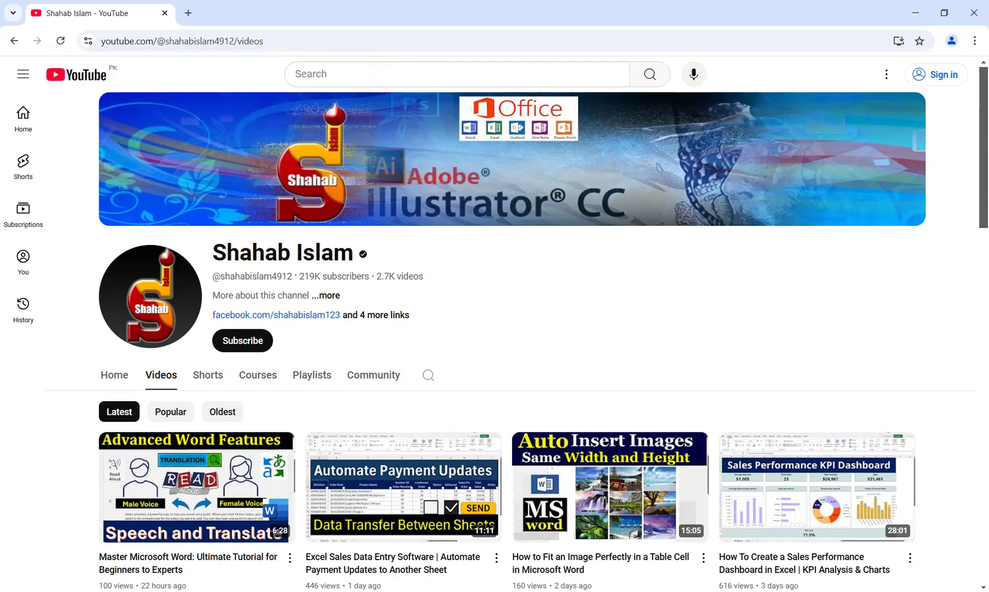